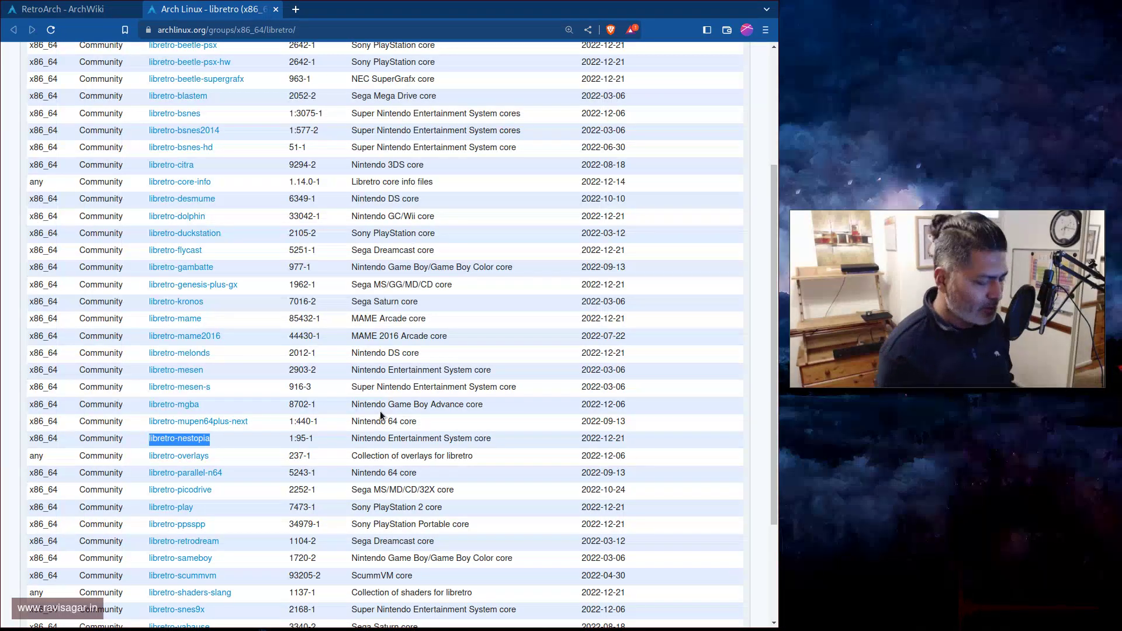
- Maximize the browser window and launch RetroArch from dmenu by searching 'retro'
key("super+Up")
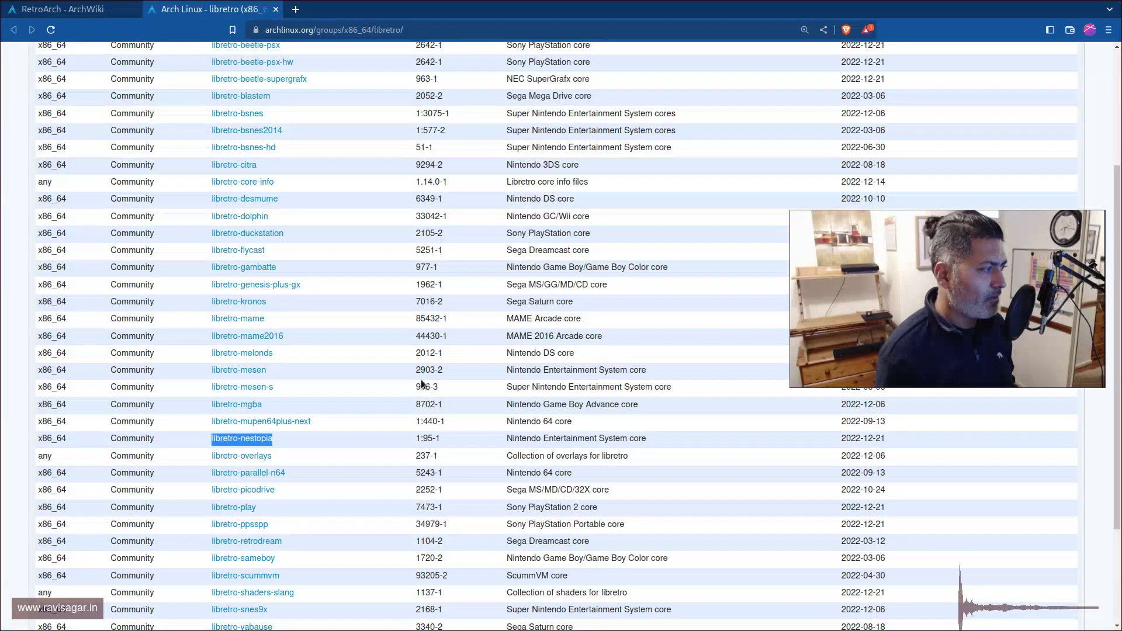
key("super+d")
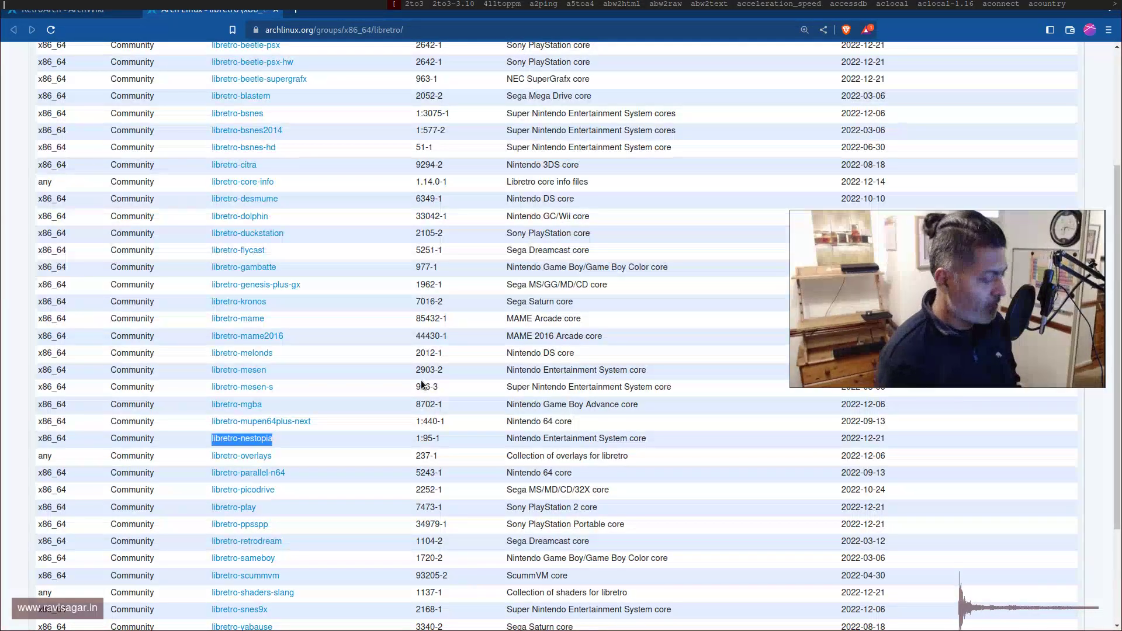
type("retro")
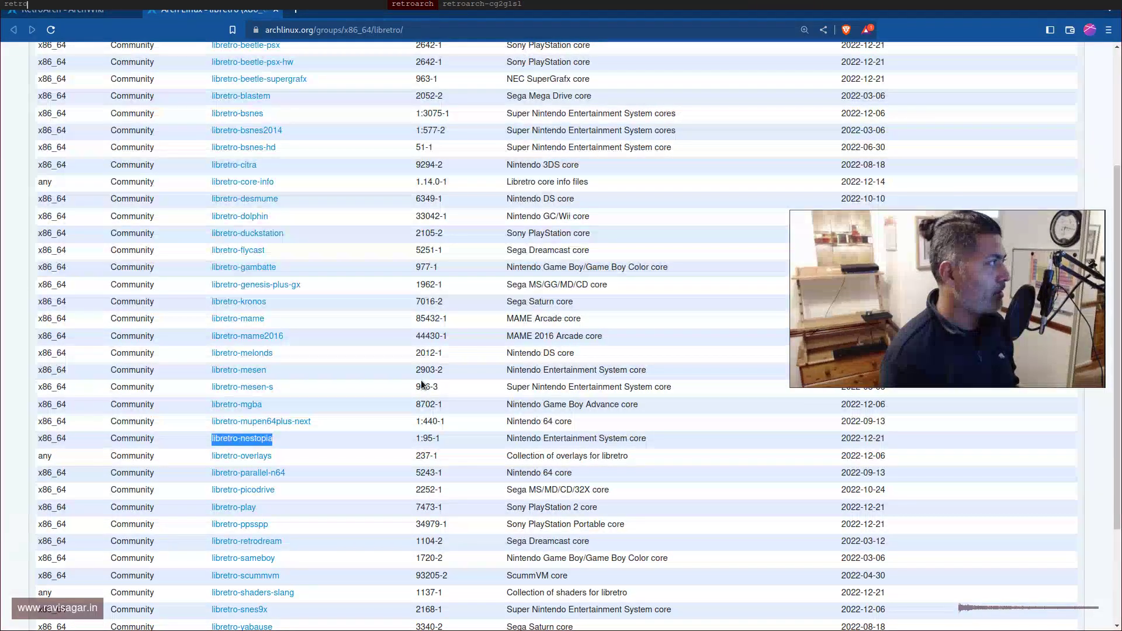
key("Return")
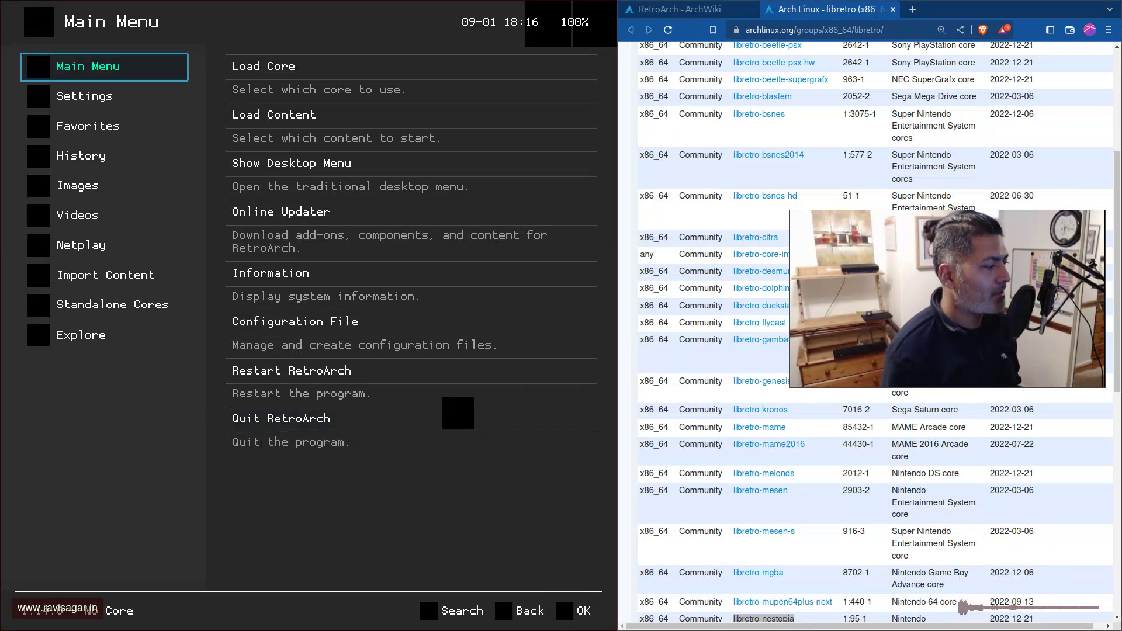
- Quit RetroArch and close the browser along with both of its tabs
left_click(371, 416)
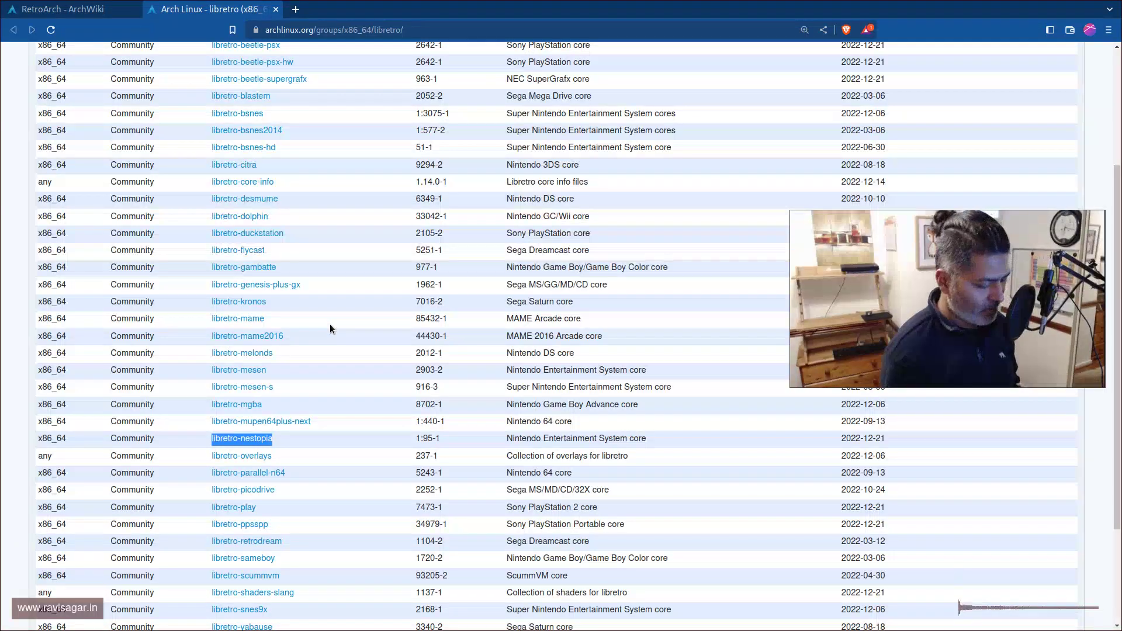
key("ctrl+shift+w")
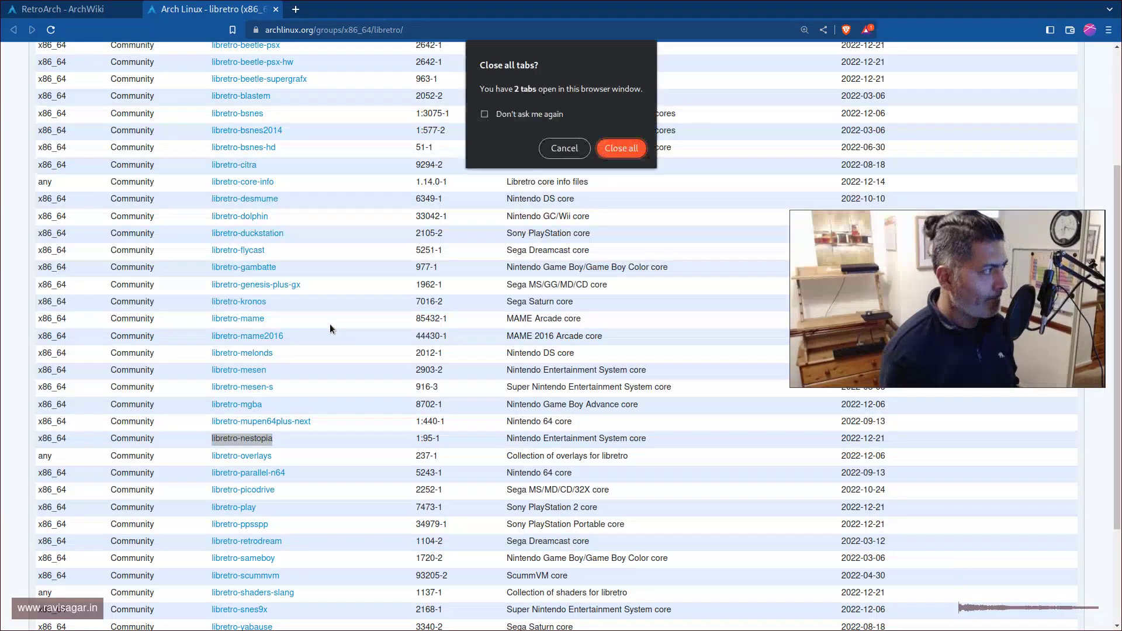
left_click(622, 150)
- Relaunch RetroArch from dmenu via a 'nestopia' search and focus its window
key("super+d")
type("nestopia")
key("Return")
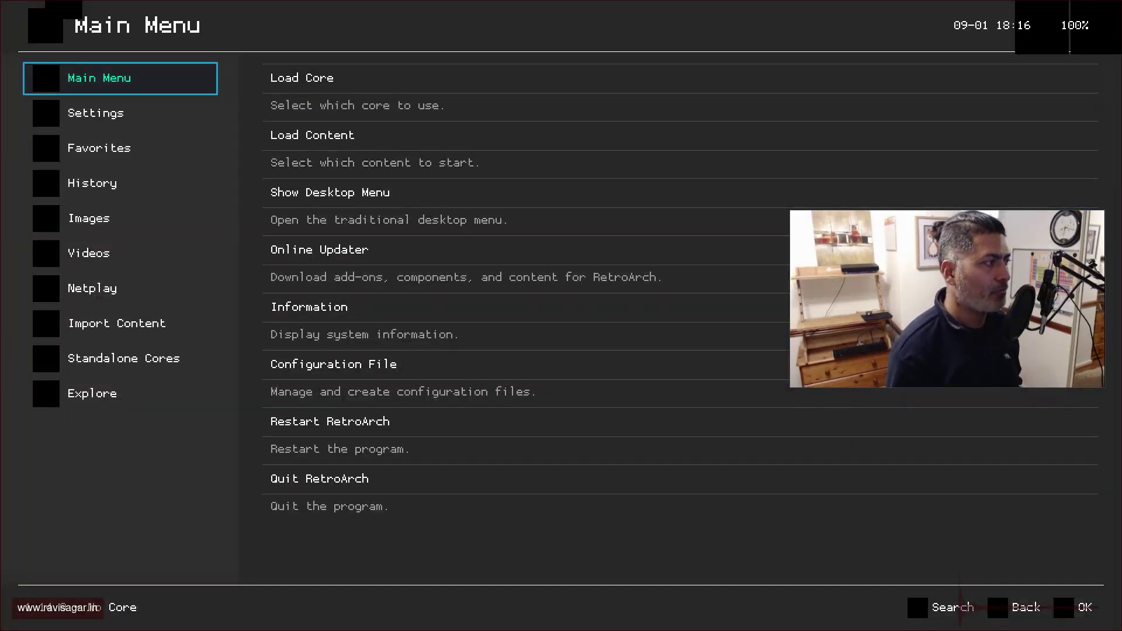
left_click(309, 307)
key("Up")
key("Down")
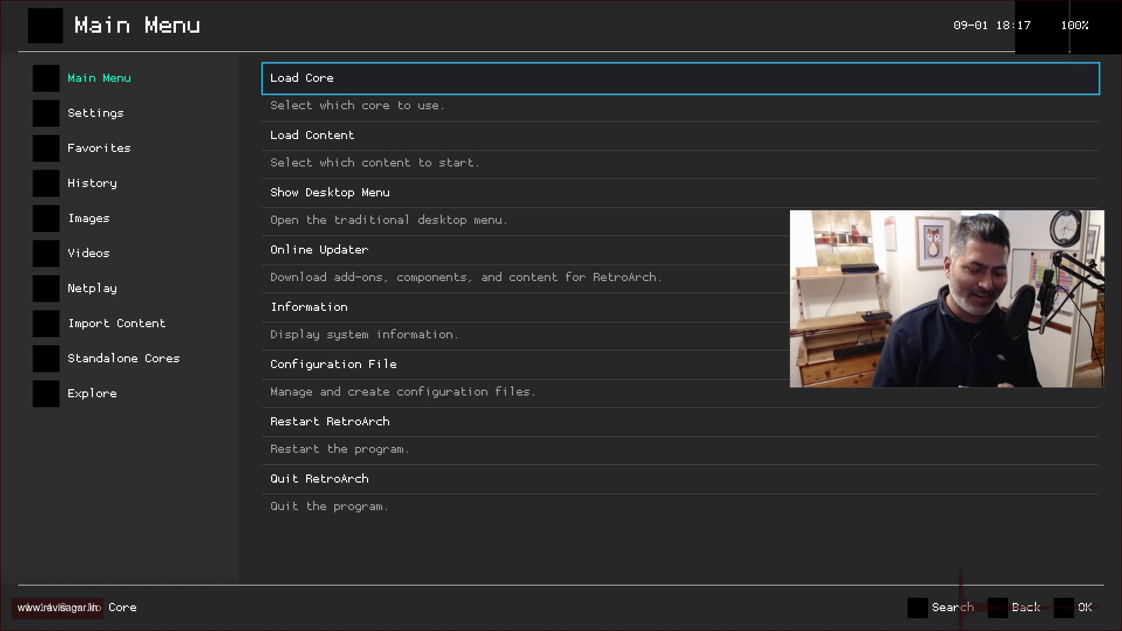
key("Down")
key("Up")
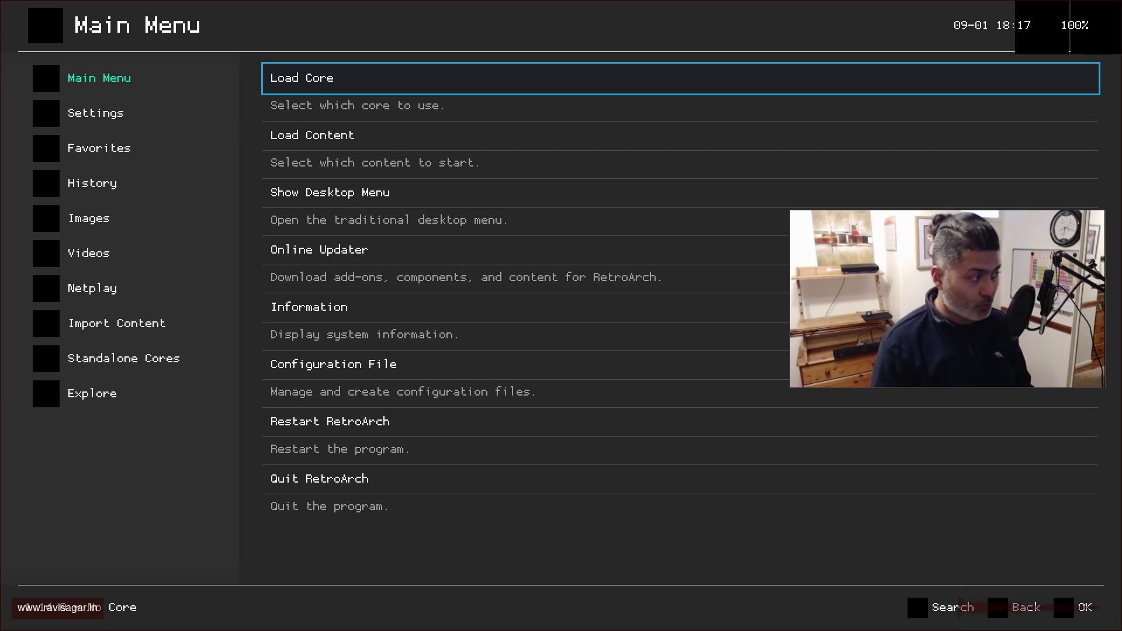
key("Left")
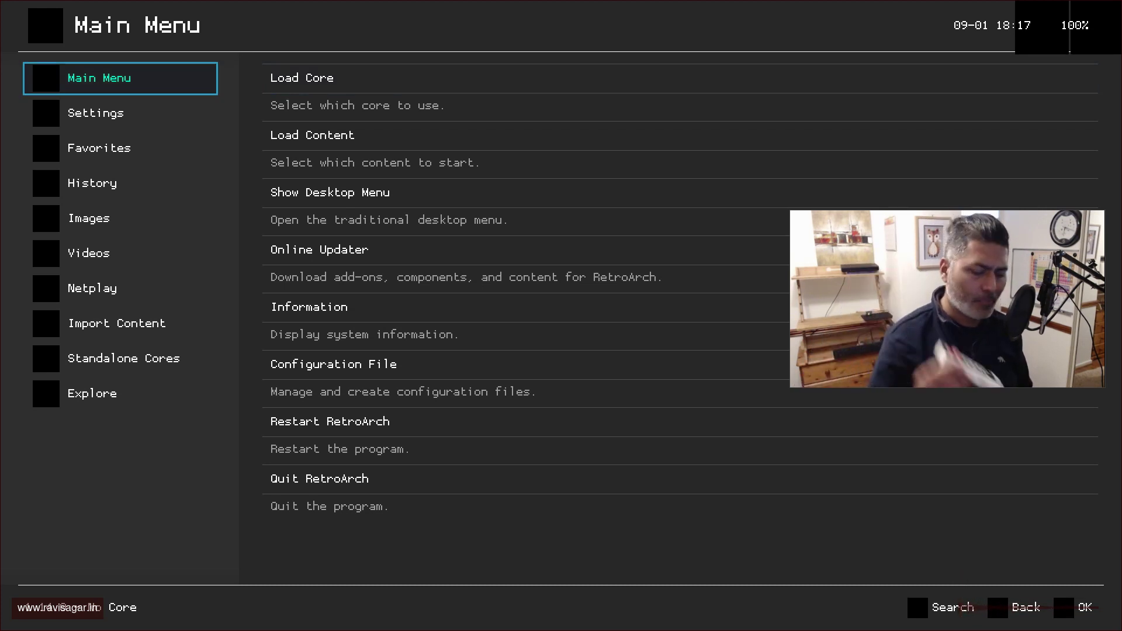
- Enter the Settings categories and browse past Core, Saving and File Browser to Configuration
key("Down")
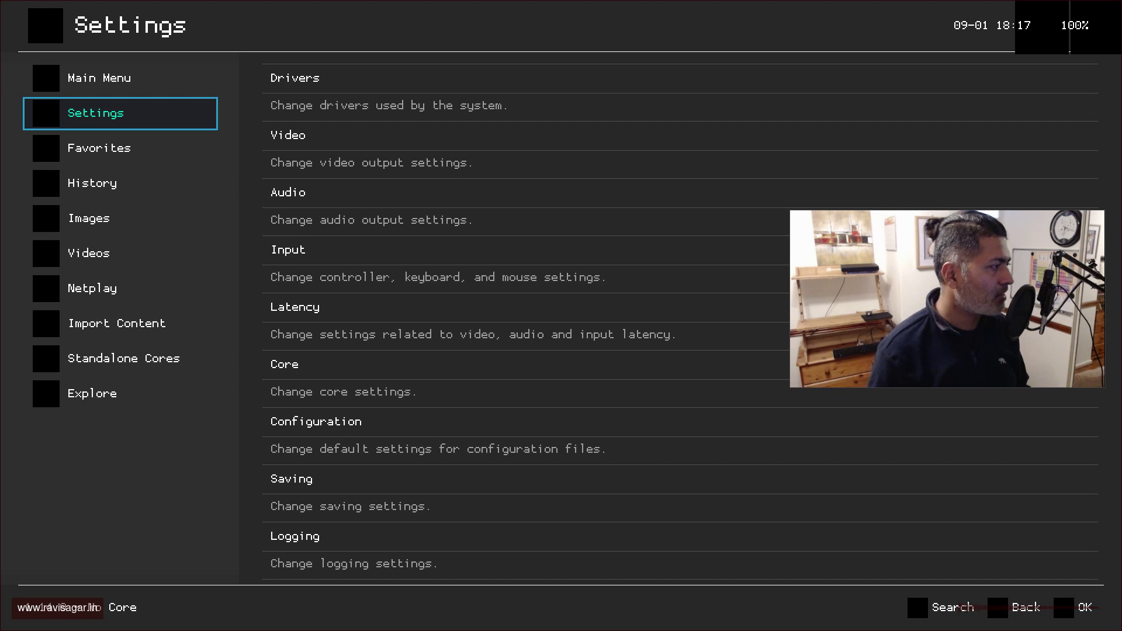
key("Right")
key("Down")
key("Down")
key("Down")
key("Down")
key("Down")
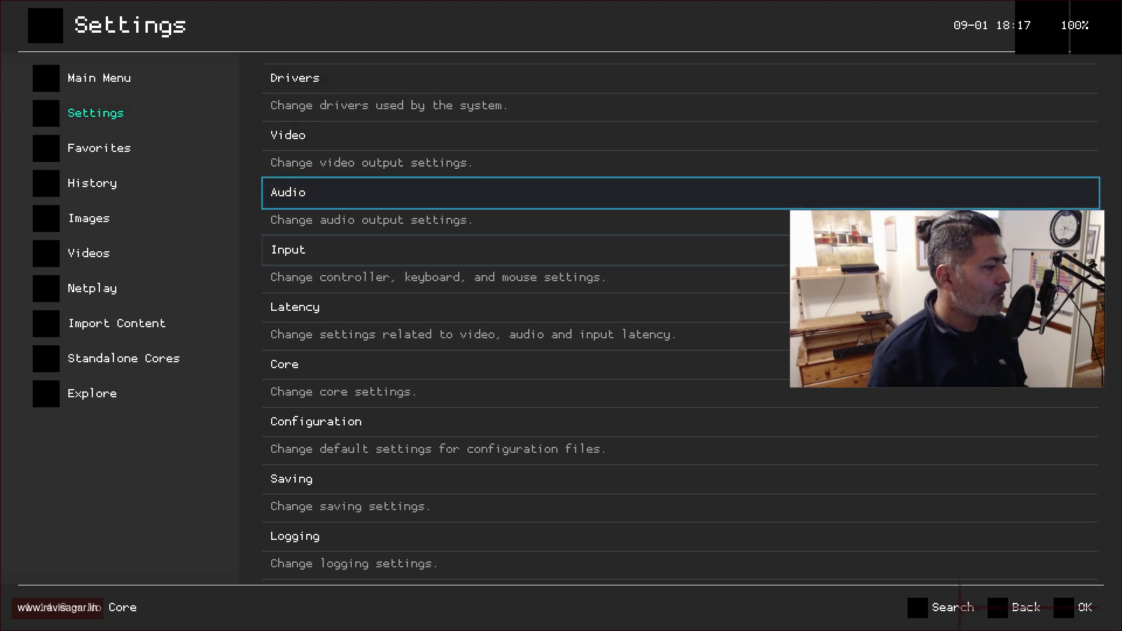
key("Down")
key("Down")
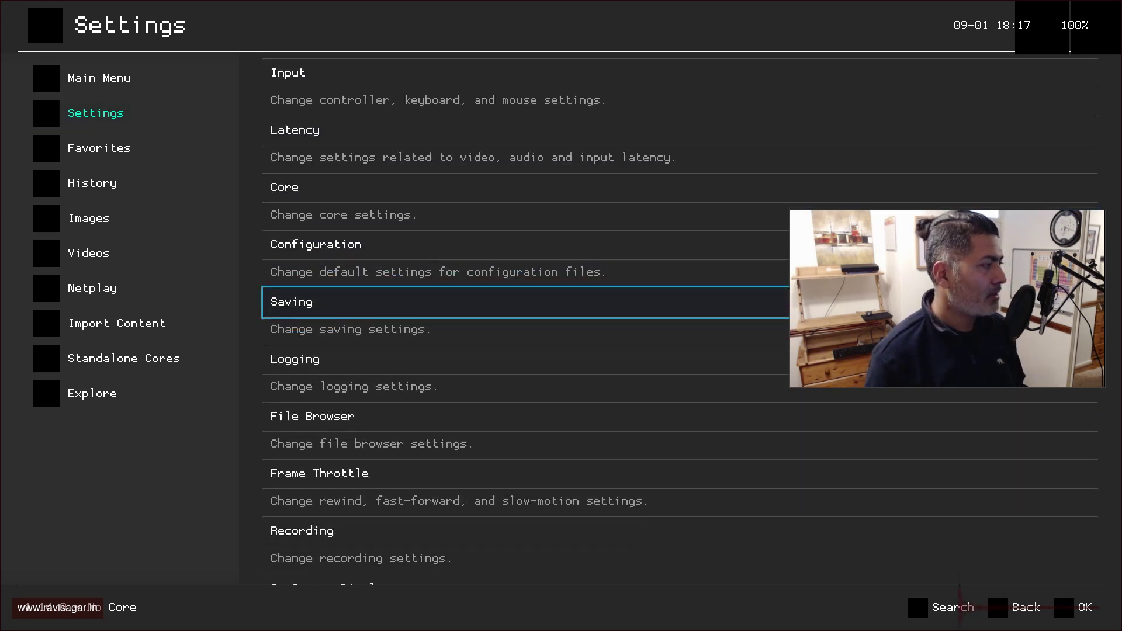
key("Up")
key("Down")
key("Down")
key("Down")
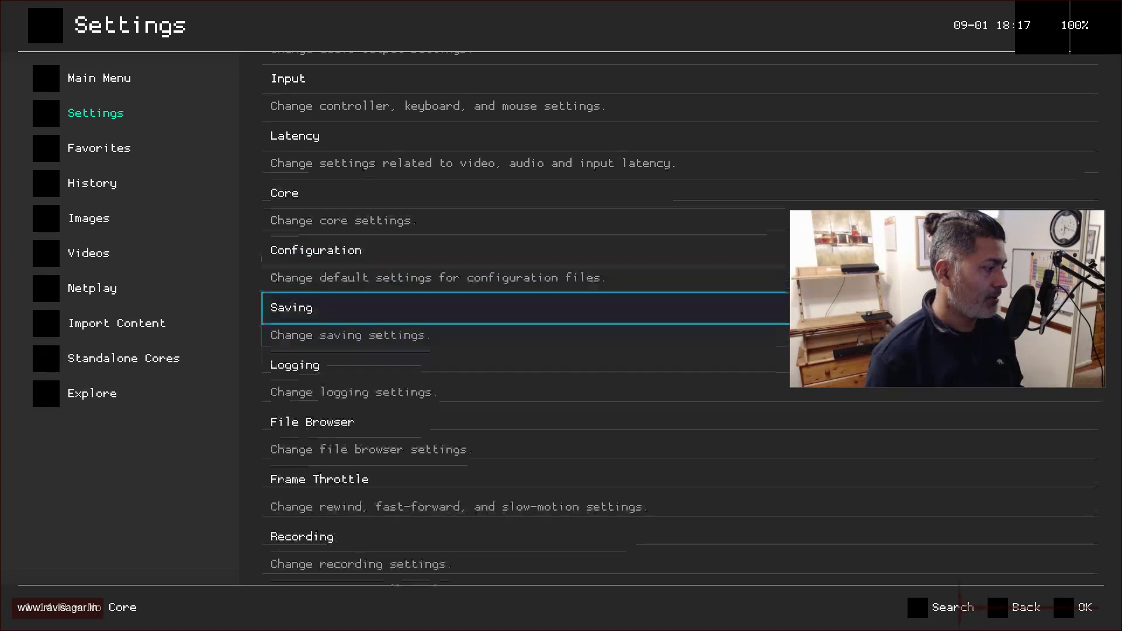
key("Up")
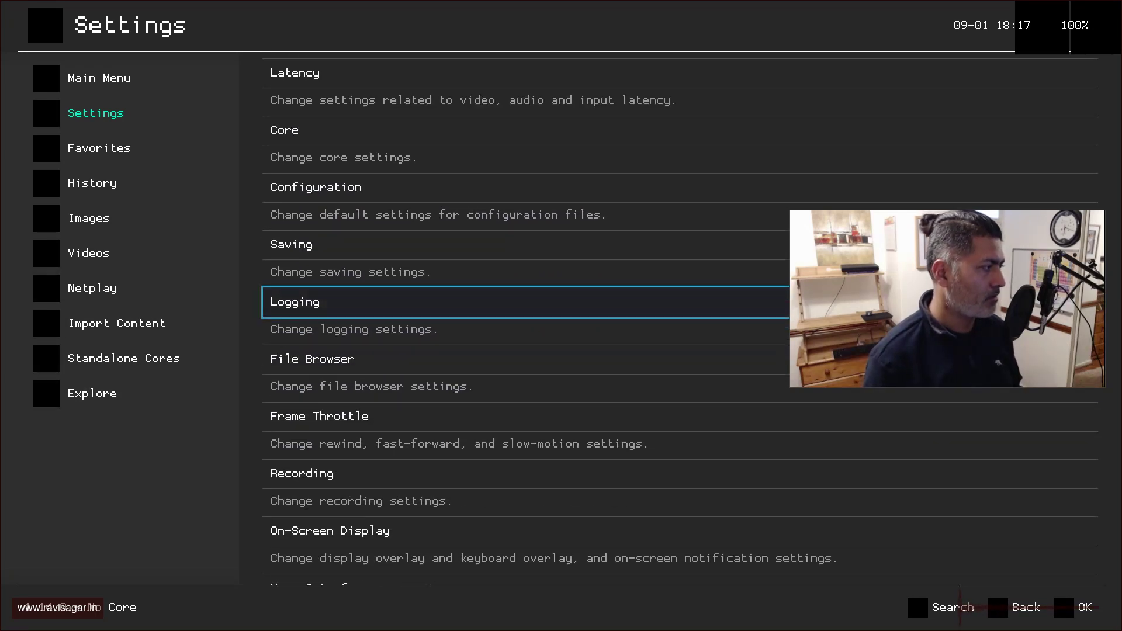
key("Up")
key("Up")
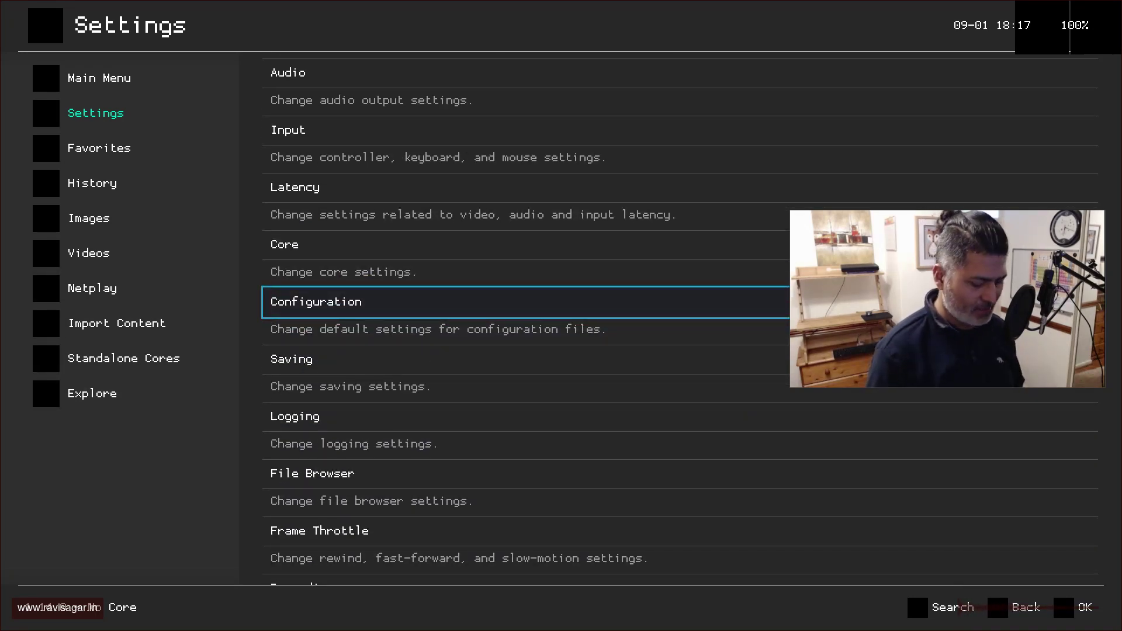
- View the Configuration description, then open Configuration and back out to Settings
key("Left")
key("Right")
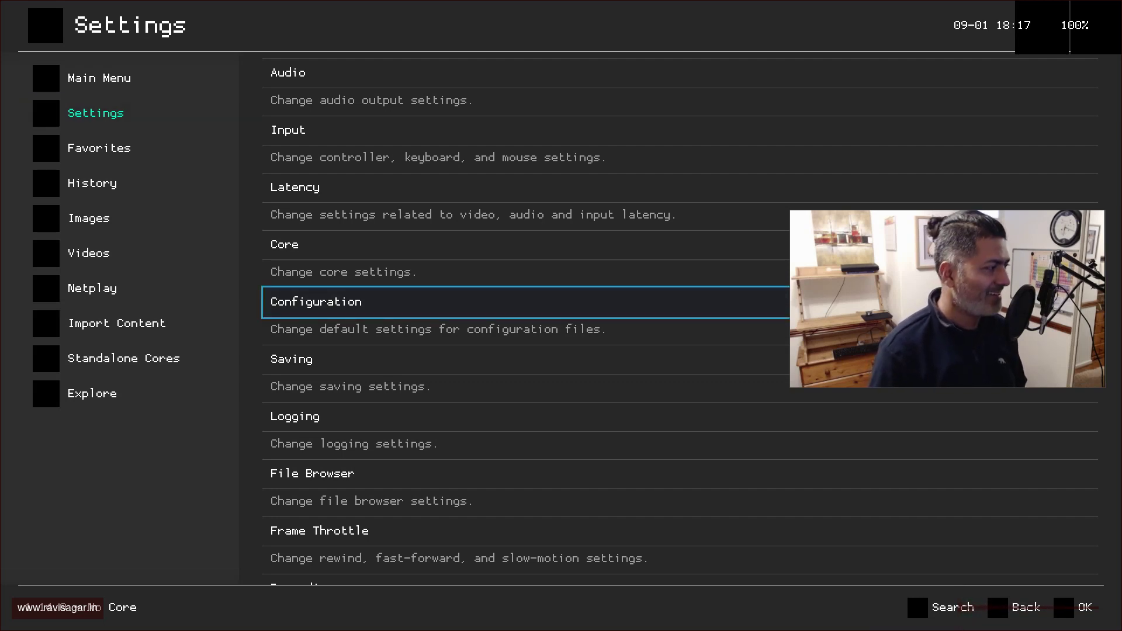
key("Shift_R")
key("BackSpace")
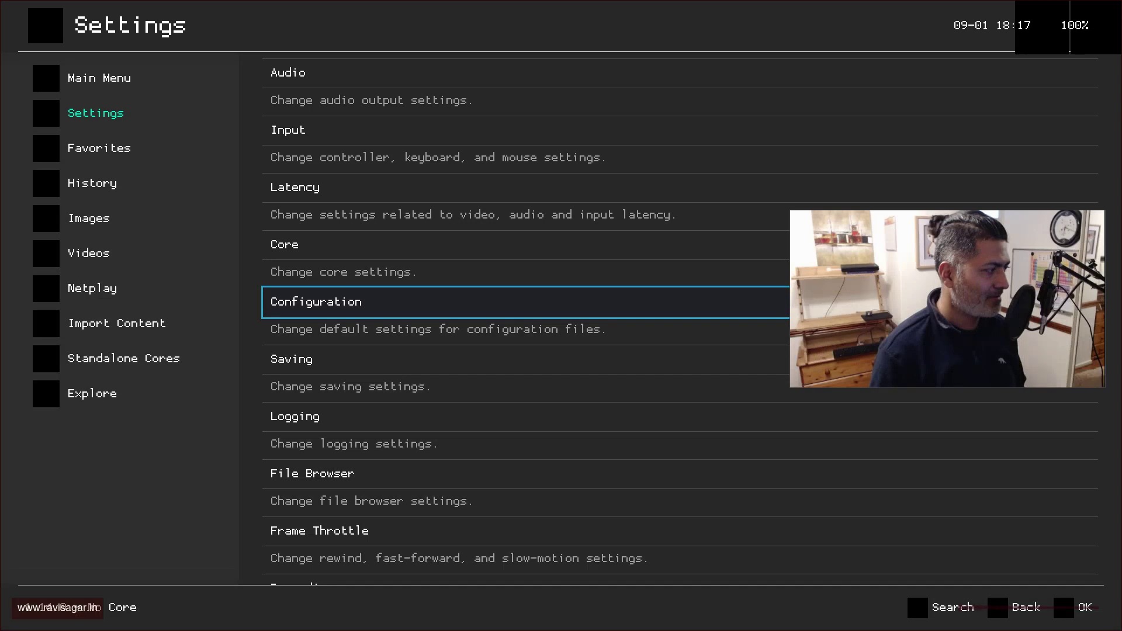
key("Return")
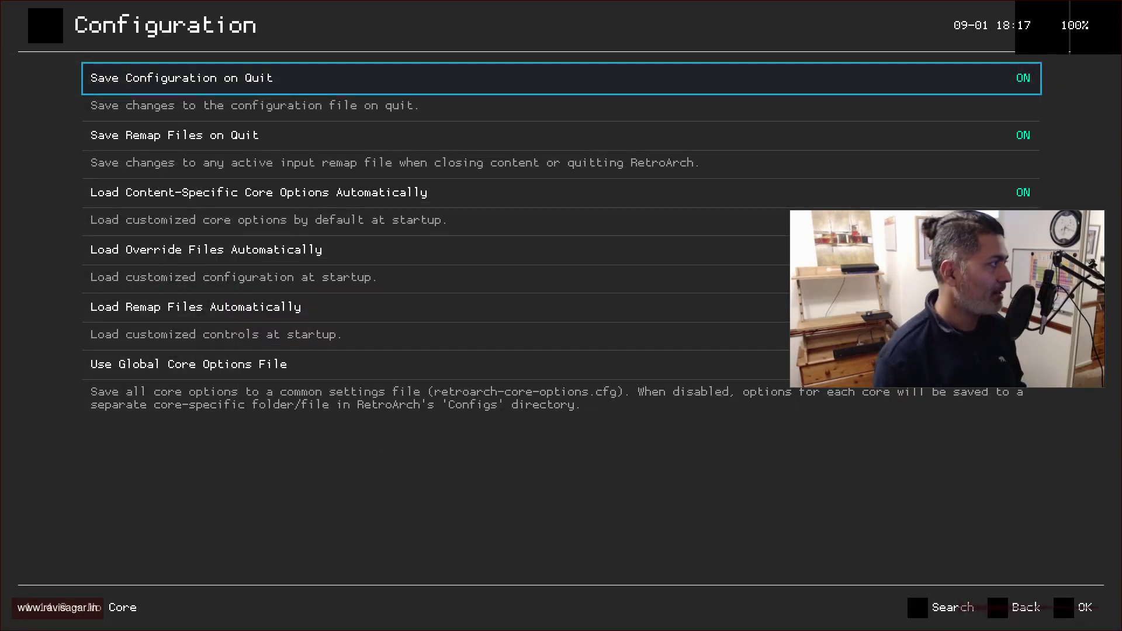
key("BackSpace")
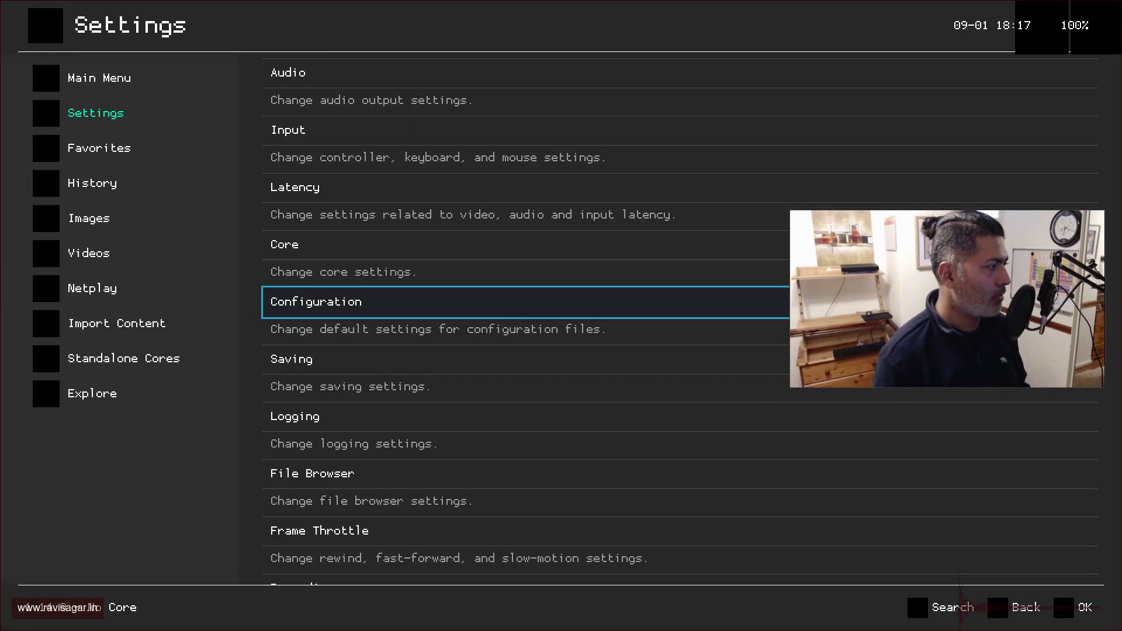
- Move up the Settings list past Latency to highlight Input
key("Left")
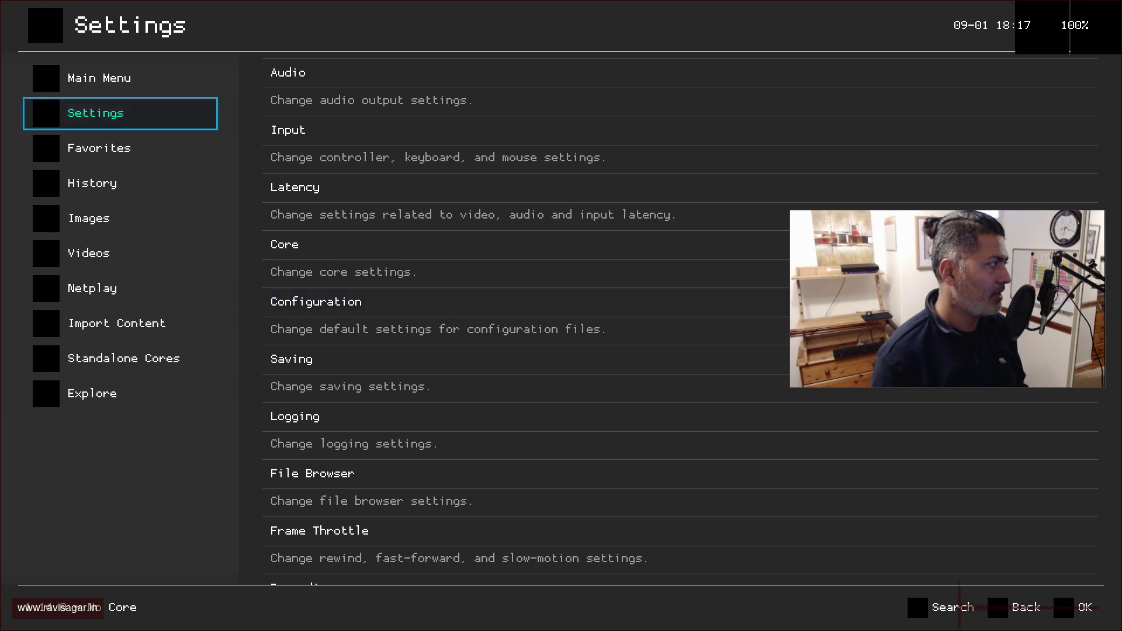
key("Right")
key("Up")
key("Up")
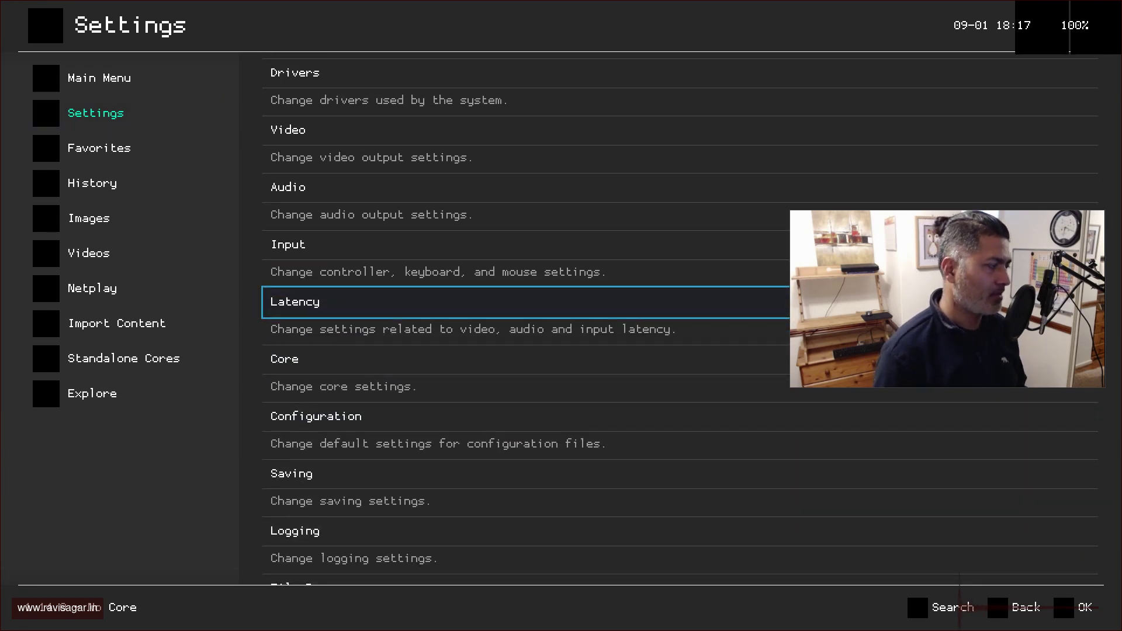
key("Up")
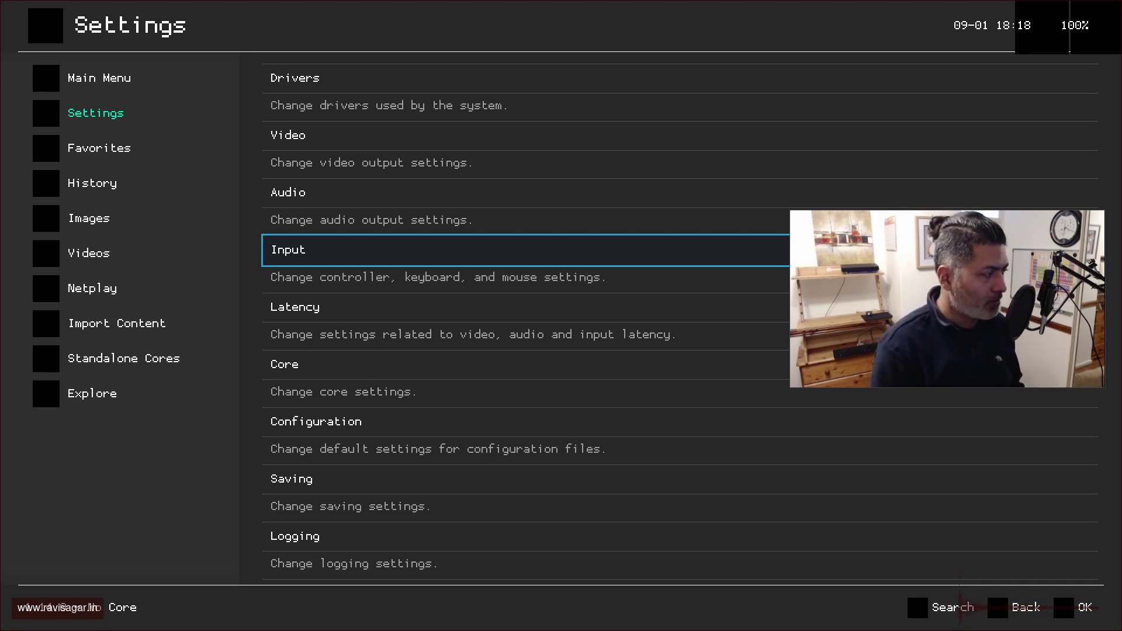
- Open the Input settings and enter Port 1 Controls
key("Return")
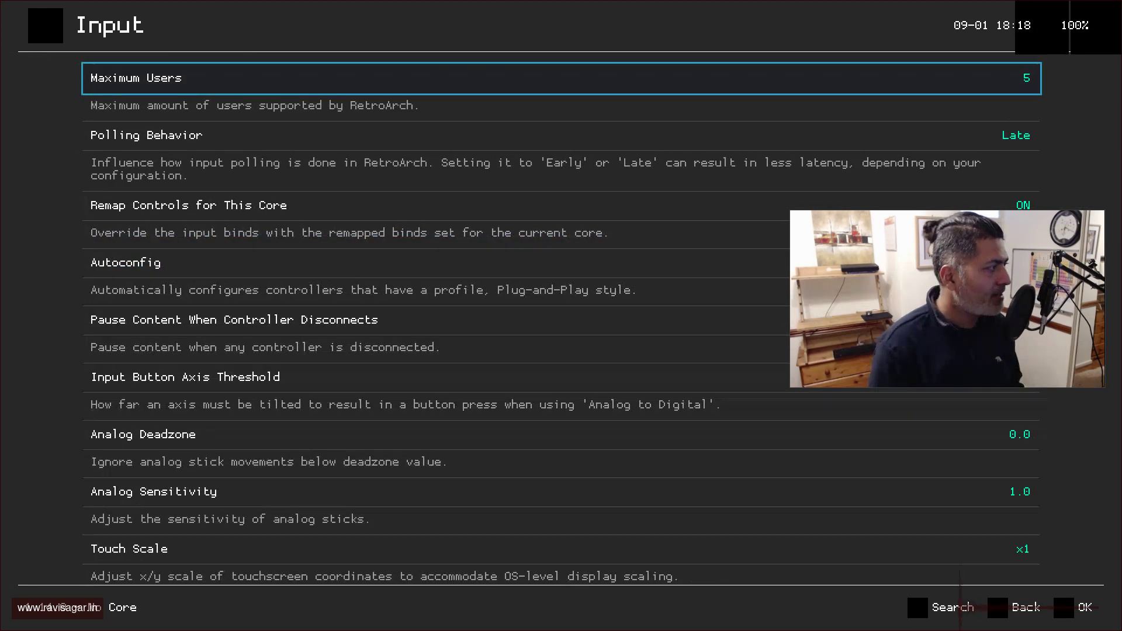
key("Down")
key("Down")
key("Down")
key("Down")
key("Down")
key("Down")
key("Down")
key("Down")
key("Down")
key("Down")
key("Down")
key("Down")
key("Down")
key("Down")
key("Down")
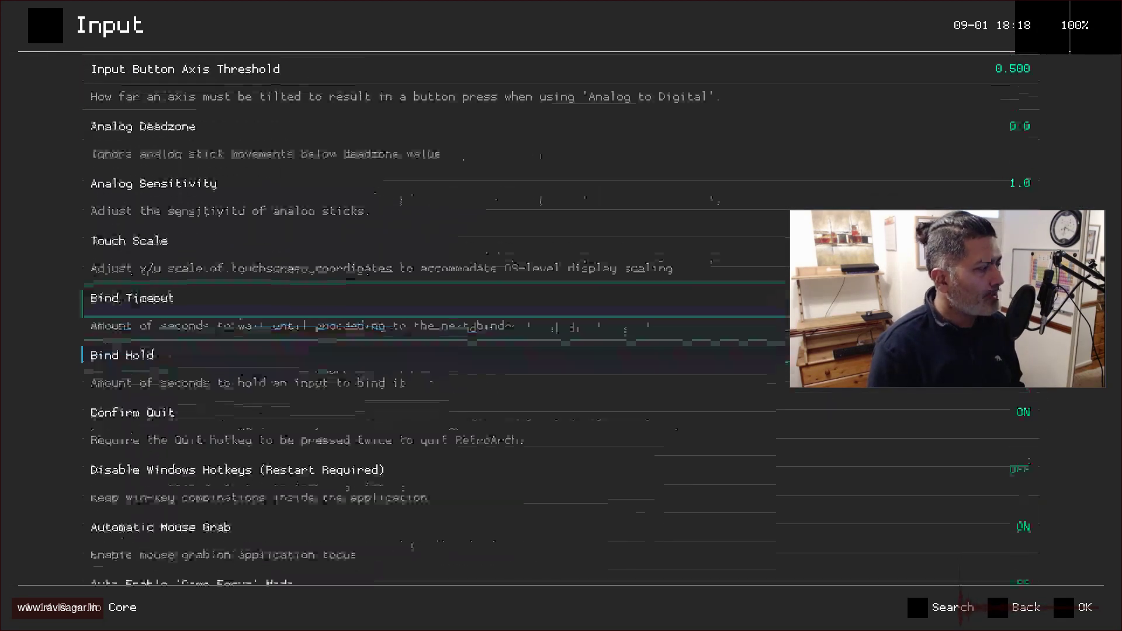
key("Down")
key("Down")
key("Down")
key("Down")
key("Down")
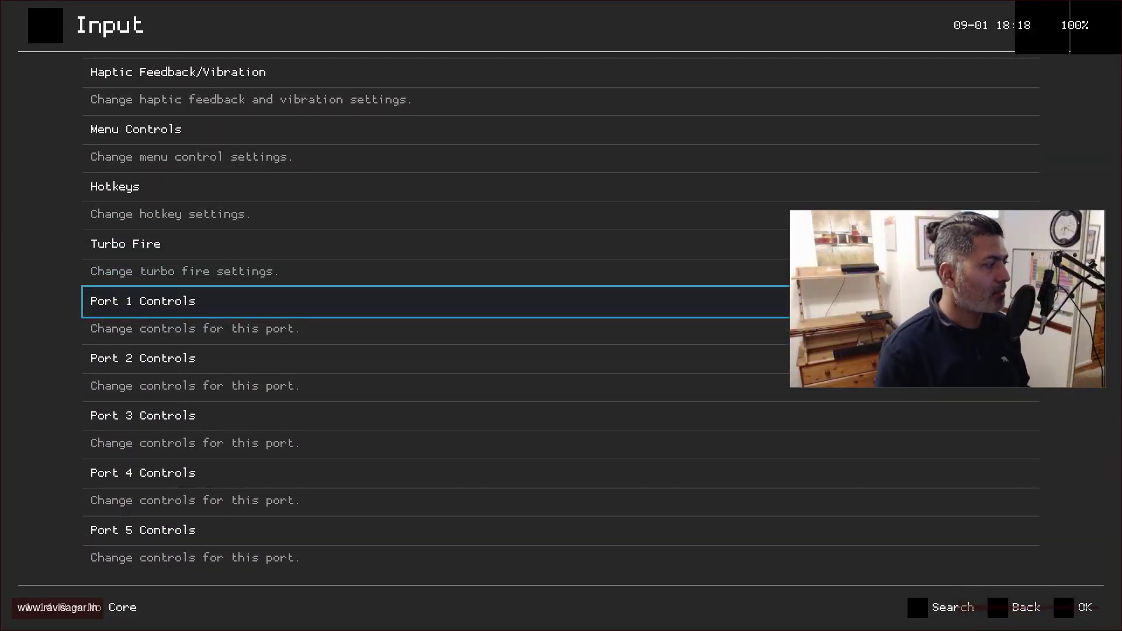
key("Return")
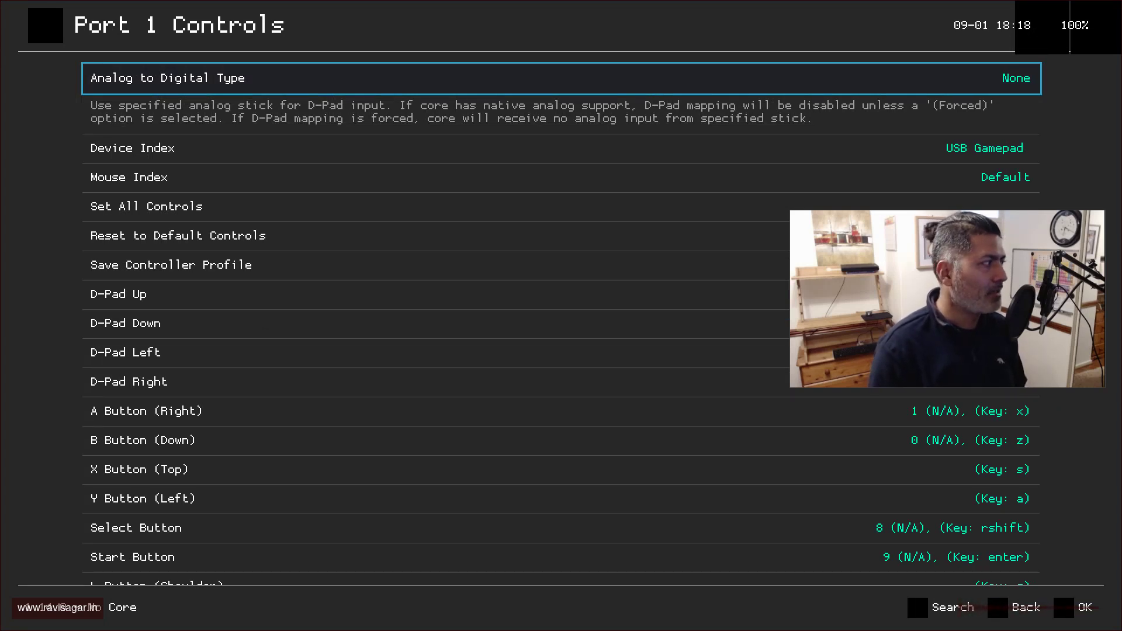
- Review the Port 1 D-Pad, A and B button bindings, then return to Settings
key("Down")
key("Down")
key("Down")
key("Down")
key("Down")
key("Down")
key("Down")
key("Down")
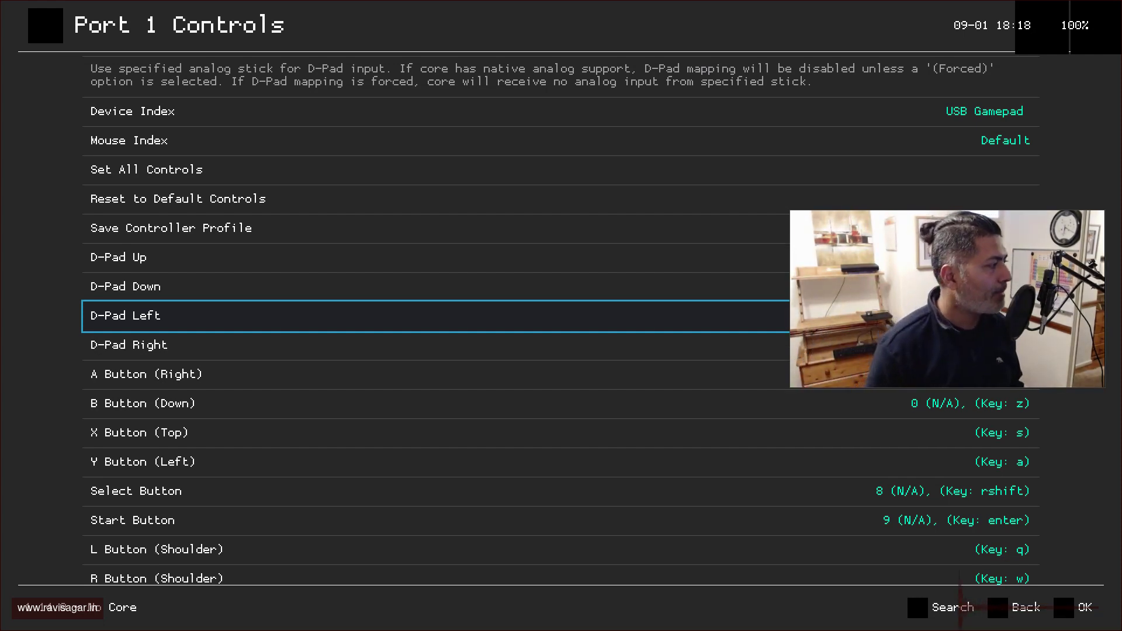
key("Up")
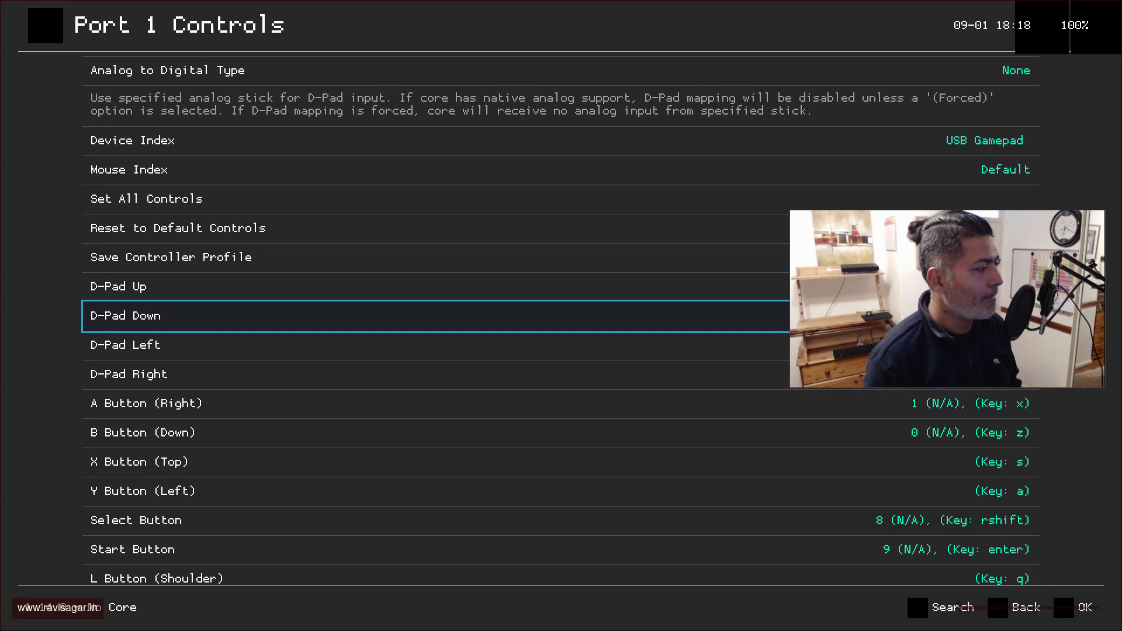
key("Up")
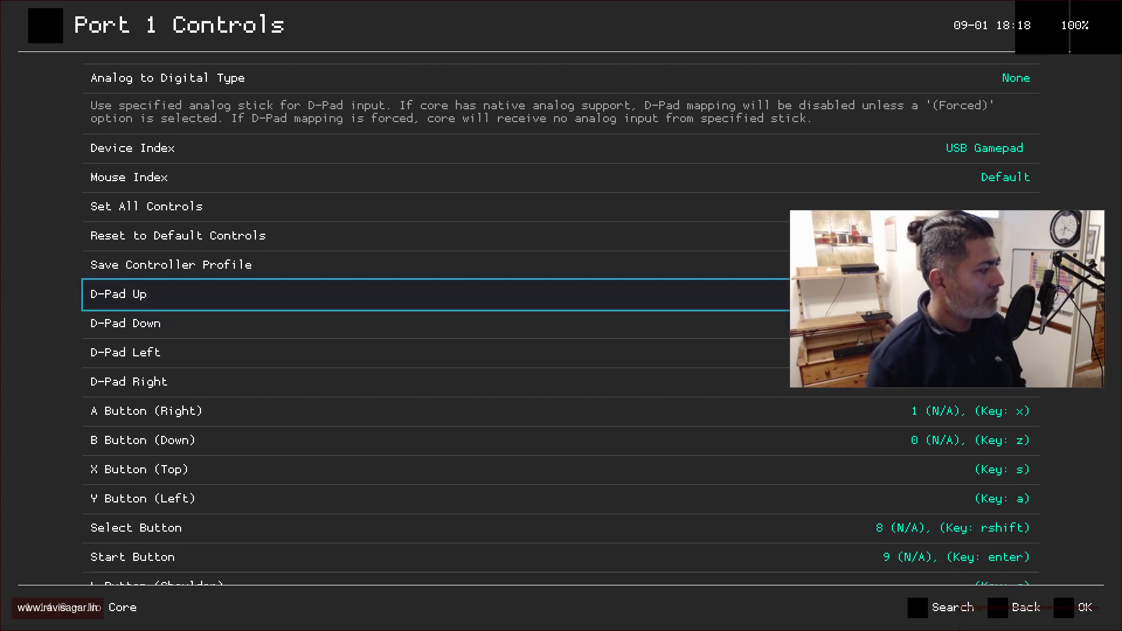
key("Down")
key("Down")
key("Down")
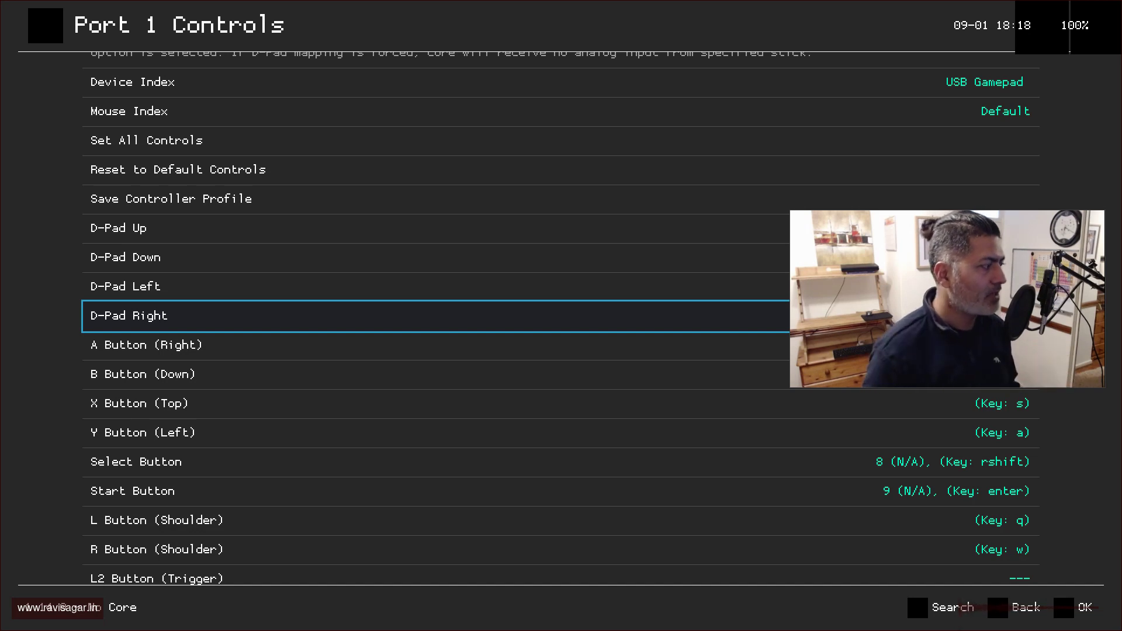
key("Down")
key("Down")
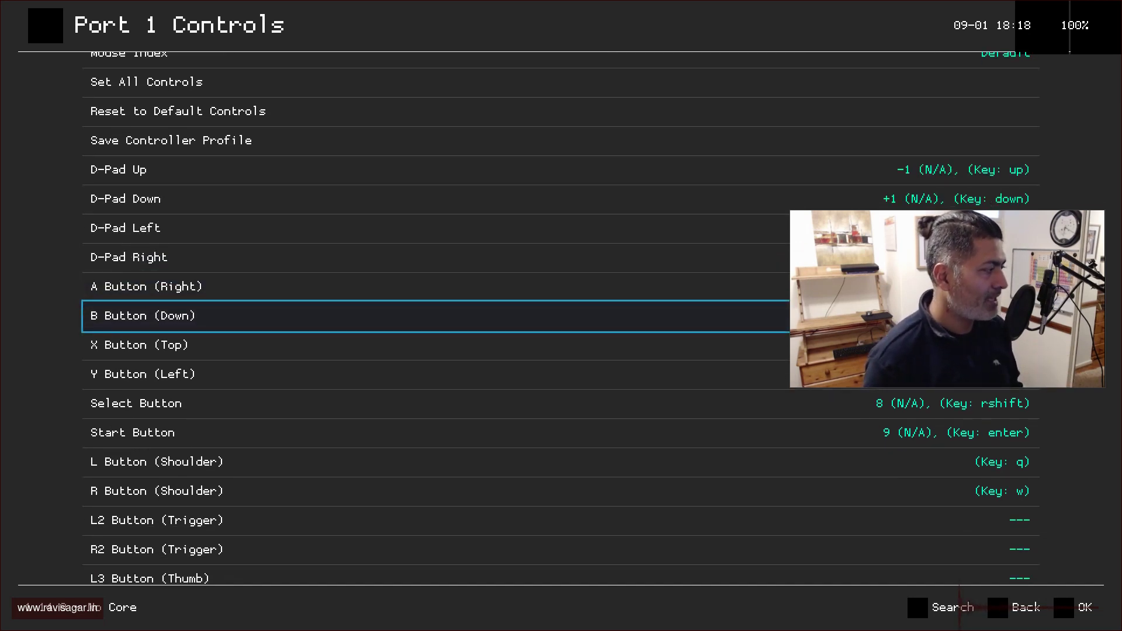
key("Up")
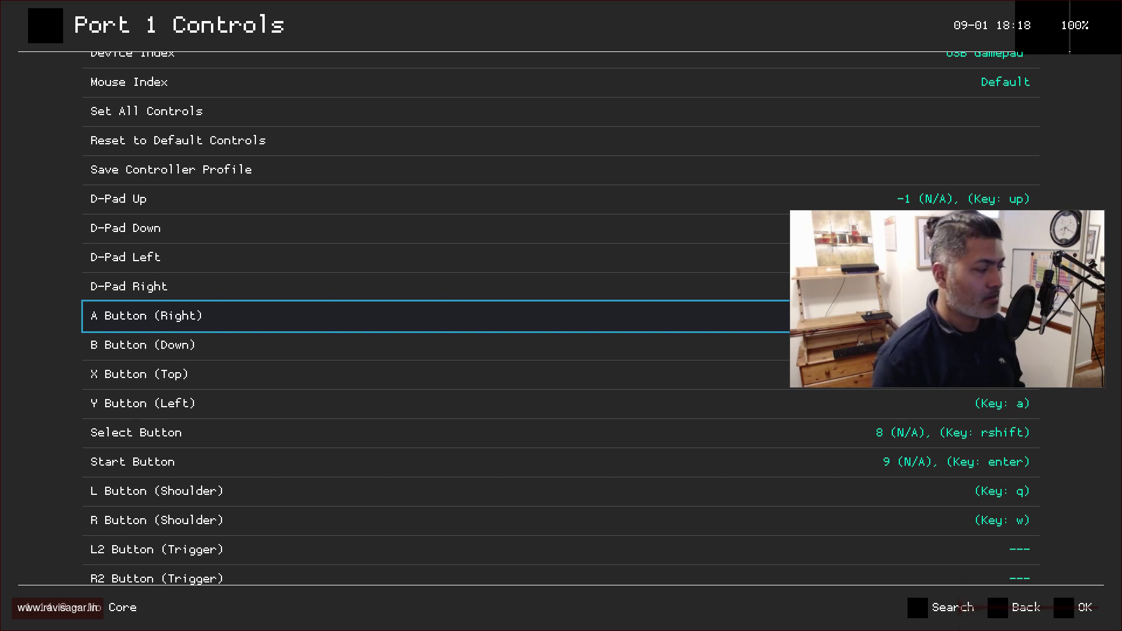
key("Down")
key("Down")
key("Down")
key("Down")
key("Down")
key("Down")
key("Down")
key("Down")
key("Down")
key("Down")
key("Down")
key("Down")
key("Down")
key("Down")
key("Down")
key("Down")
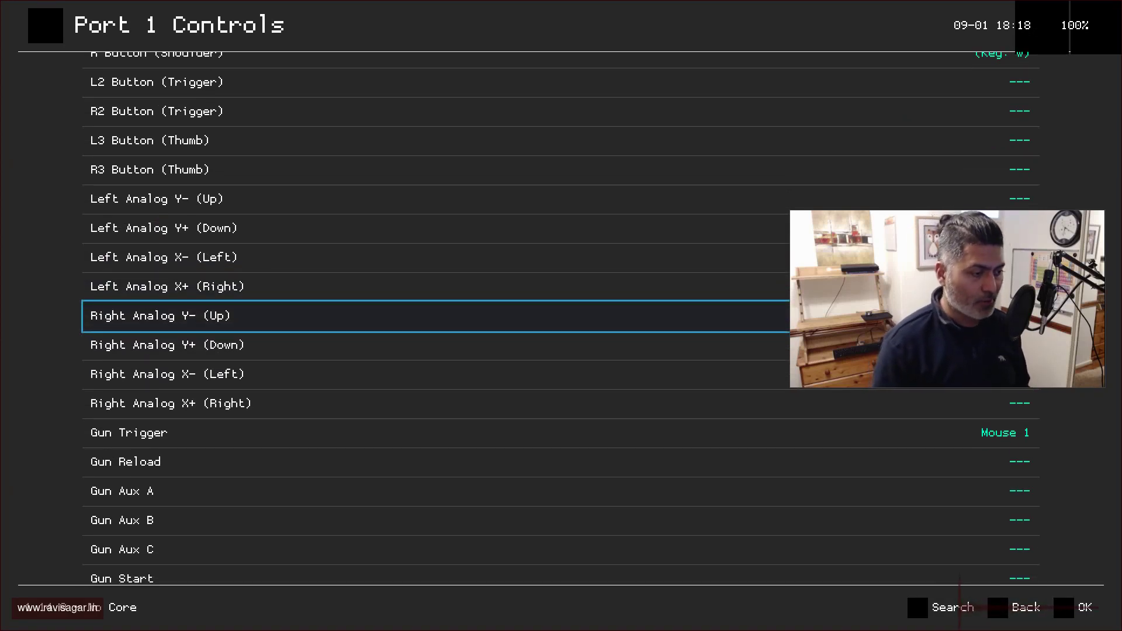
key("BackSpace")
key("BackSpace")
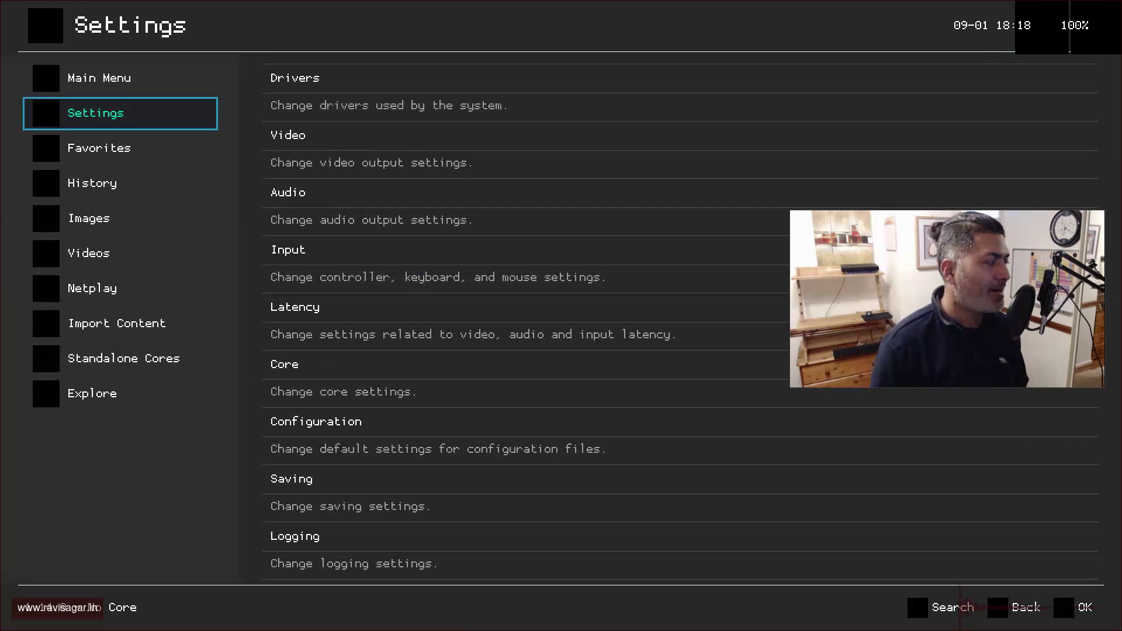
- From the Main Menu's Load Core list, load 'Nintendo - NES / Famicom (Nestopia UE)'
key("Up")
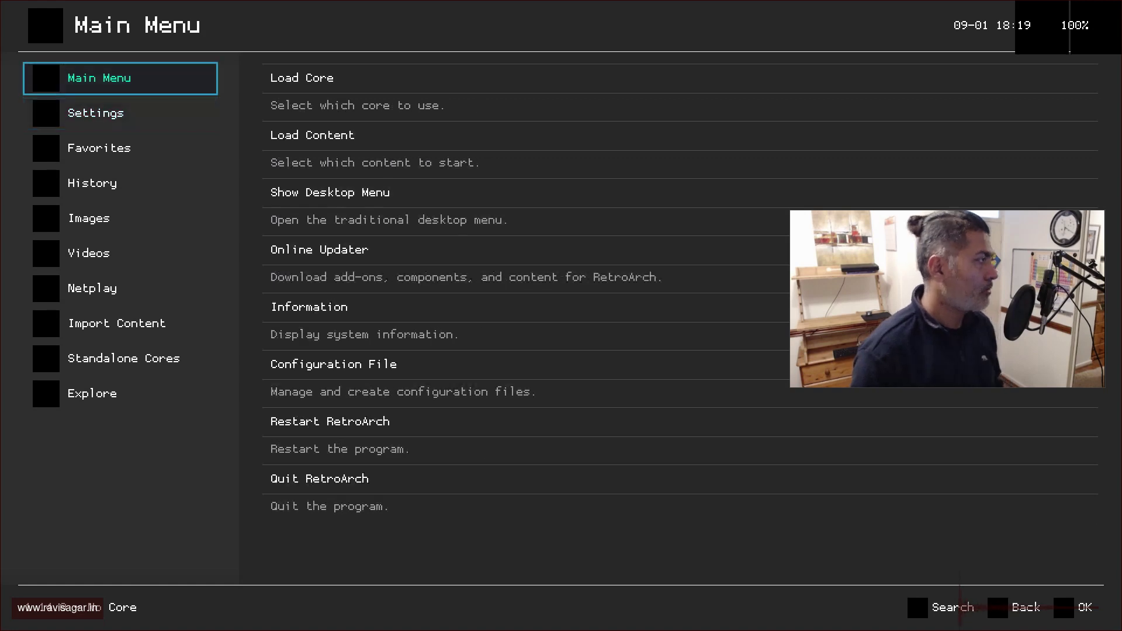
key("Right")
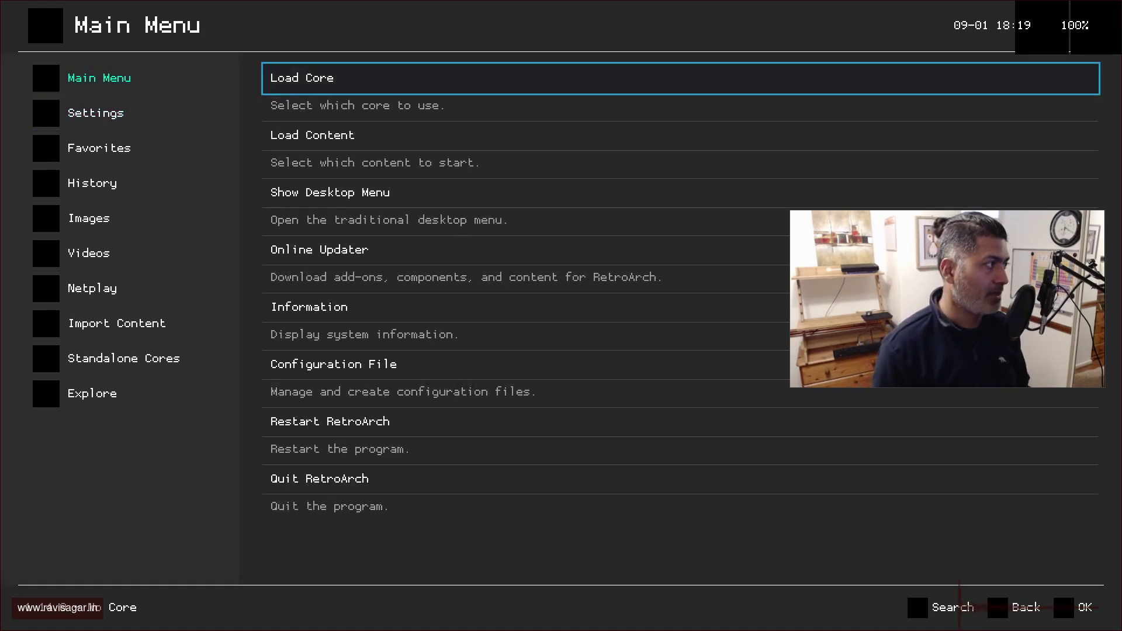
key("Left")
key("Right")
key("Return")
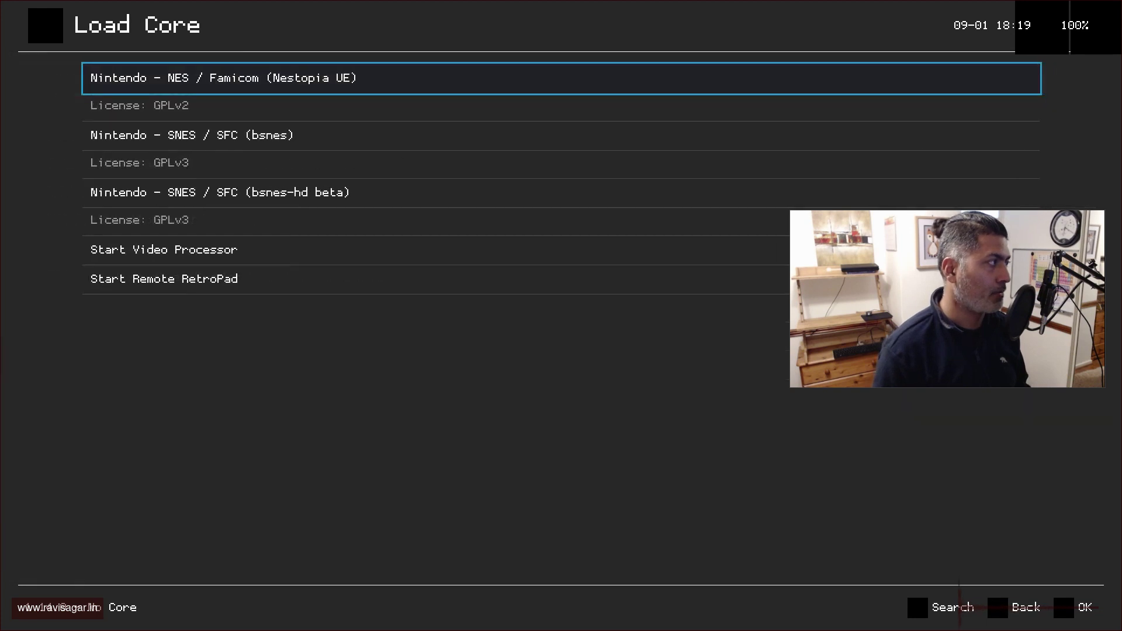
key("Down")
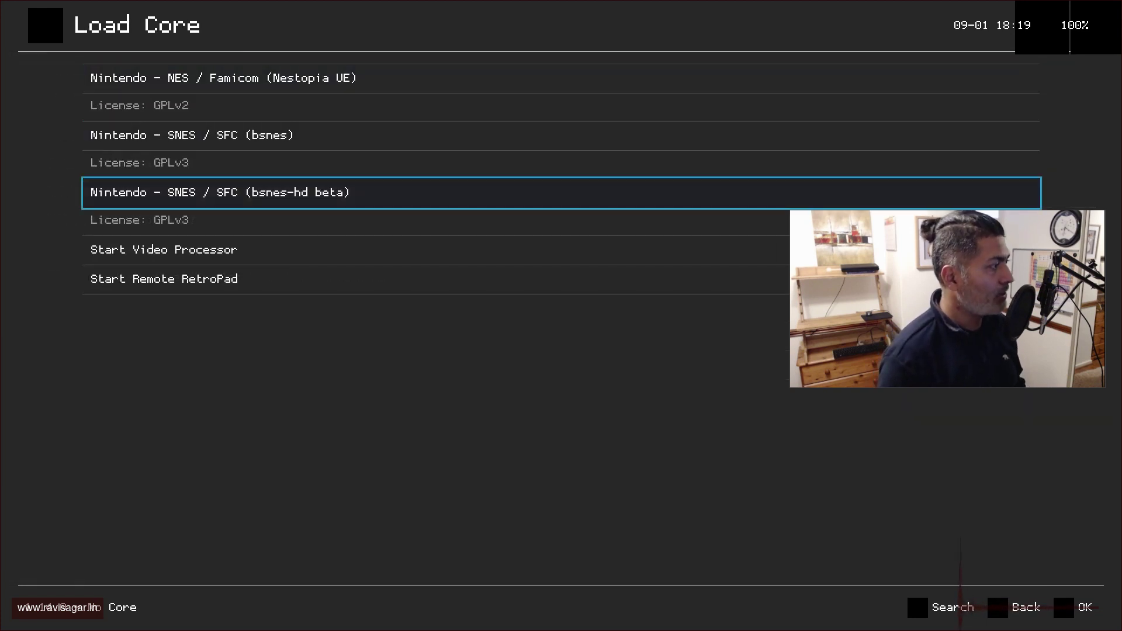
key("Up")
key("Up")
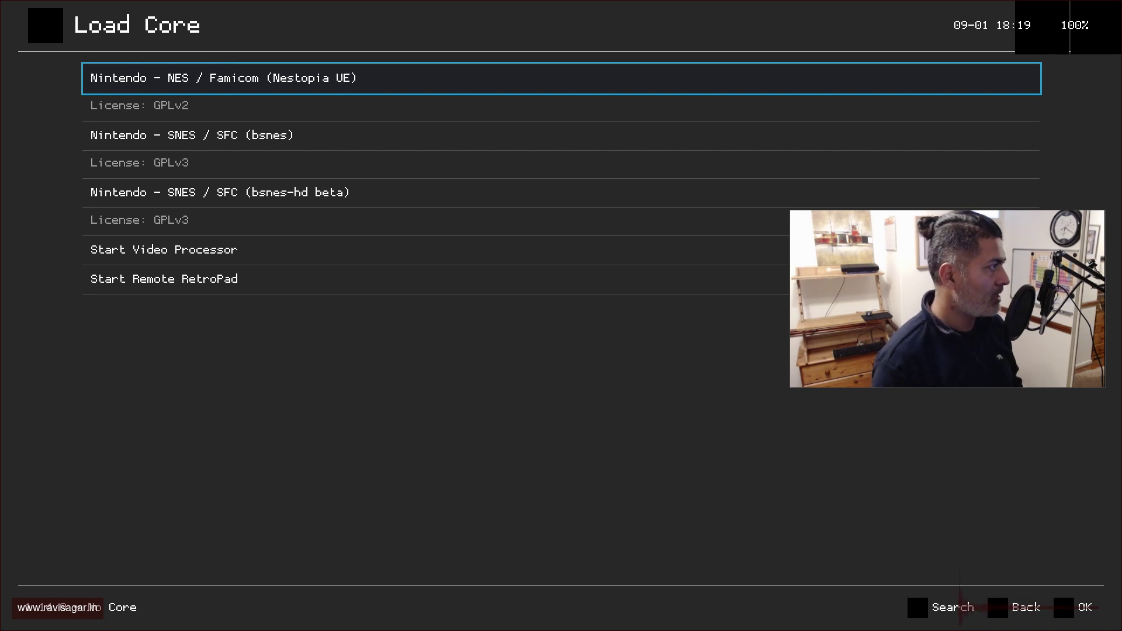
key("Return")
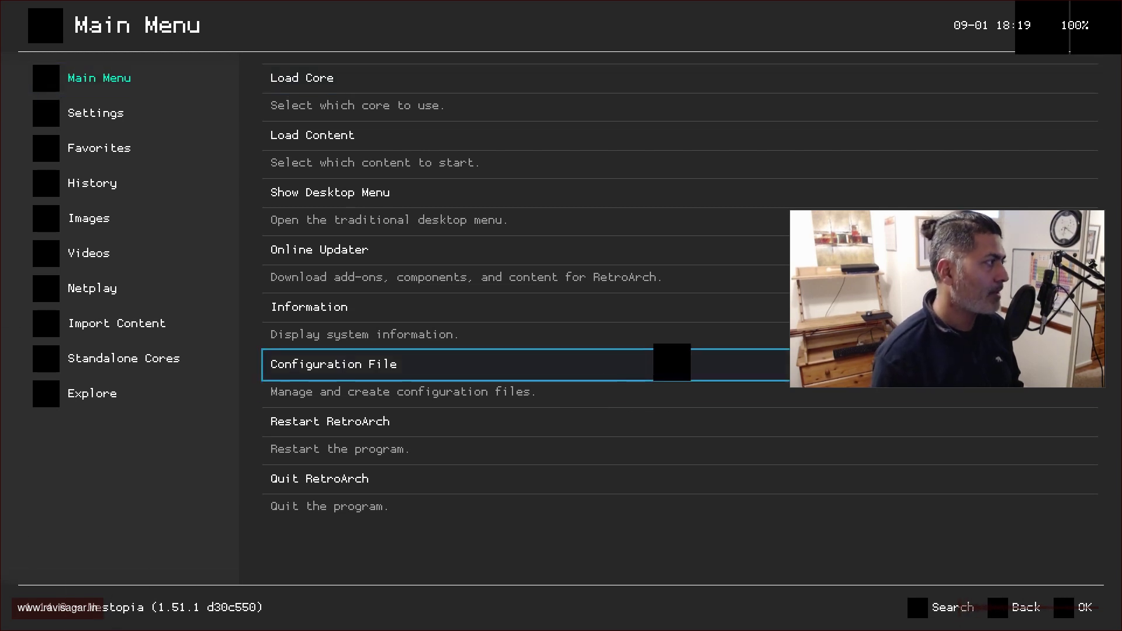
- Open Load Content, browse its locations down from Playlists, then back out to the Main Menu
key("Up")
key("Up")
key("Up")
key("Up")
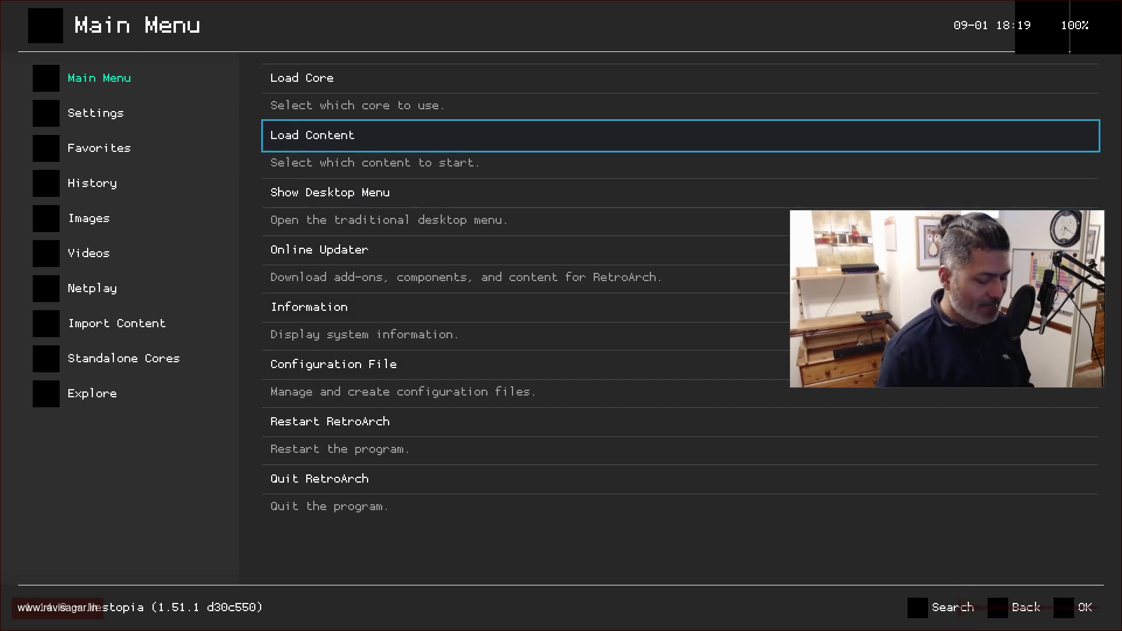
key("Return")
key("Down")
key("Down")
key("Down")
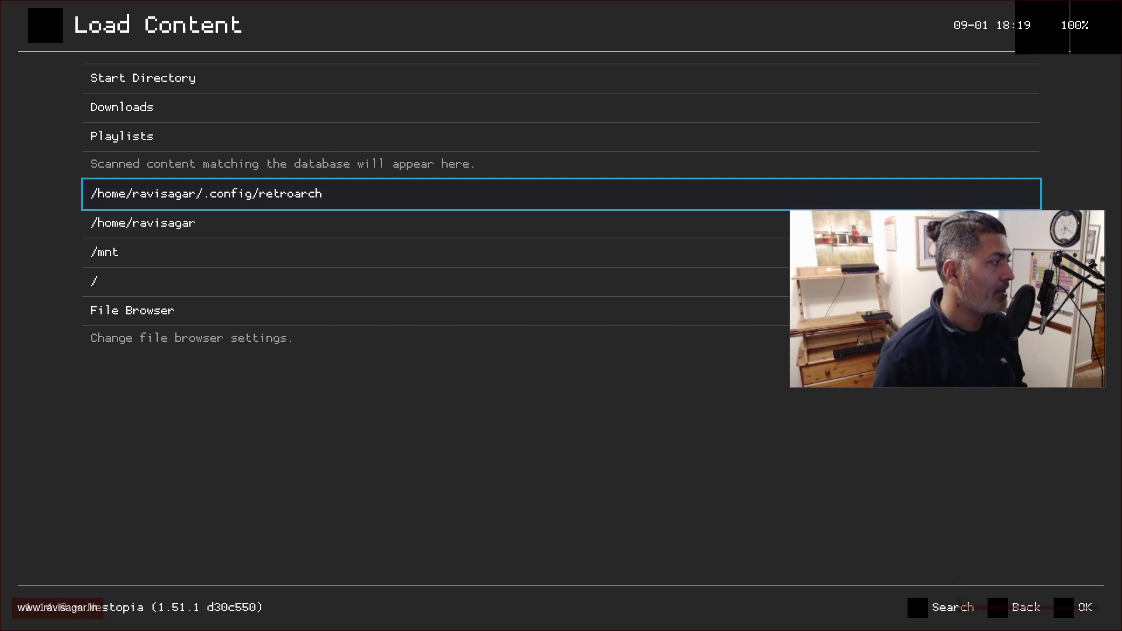
key("Up")
key("Up")
key("Up")
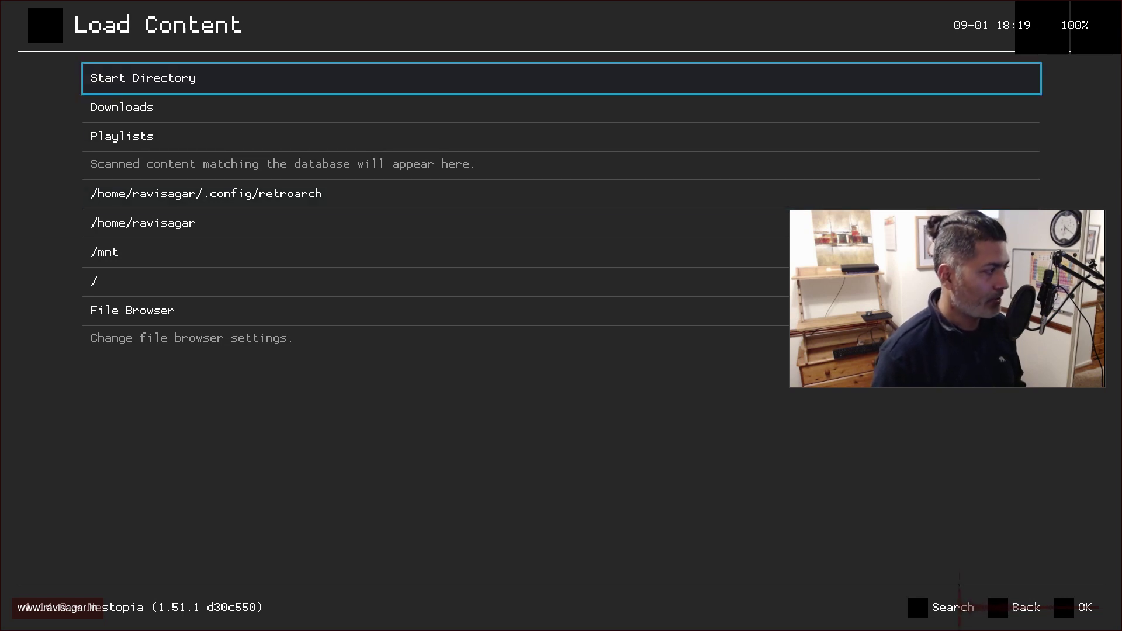
key("BackSpace")
- Switch to the History tab and enter it at the Contra (USA) entry
key("Down")
key("Down")
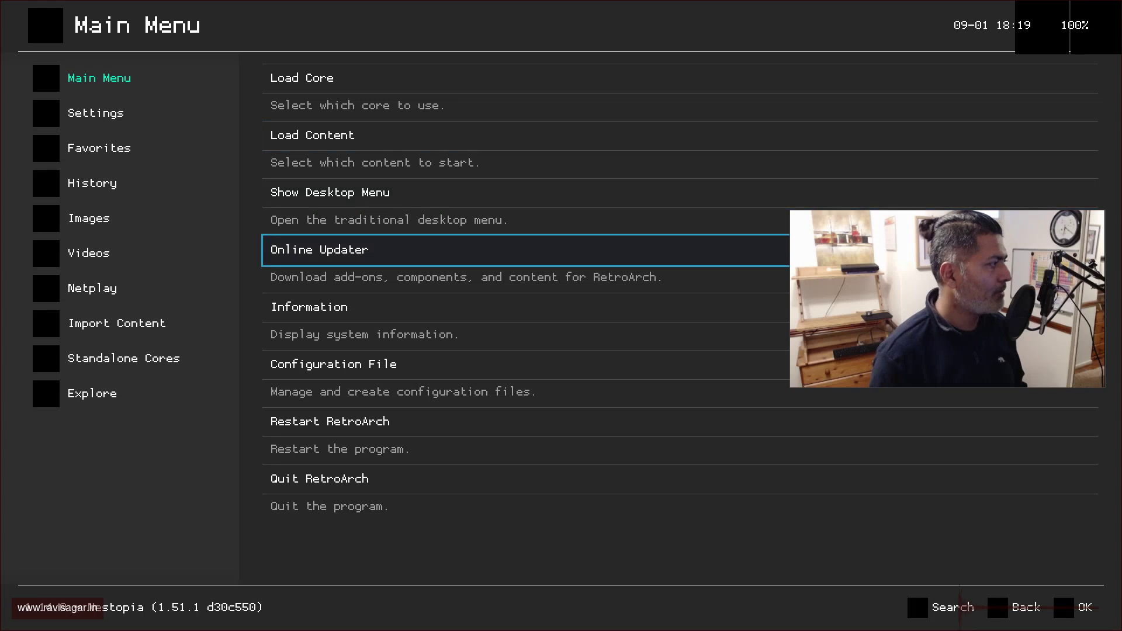
key("Left")
key("Down")
key("Down")
key("Down")
key("Right")
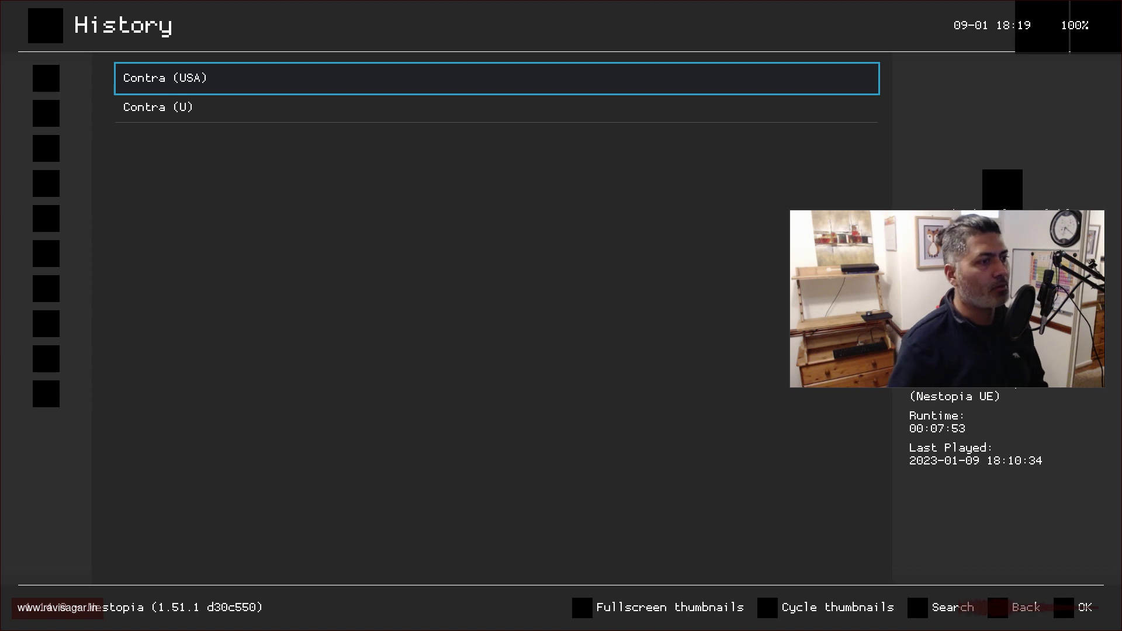
- Compare the Contra (U) and Contra (USA) entries, then run Contra (USA) from its submenu
key("Down")
key("Up")
key("Down")
key("Up")
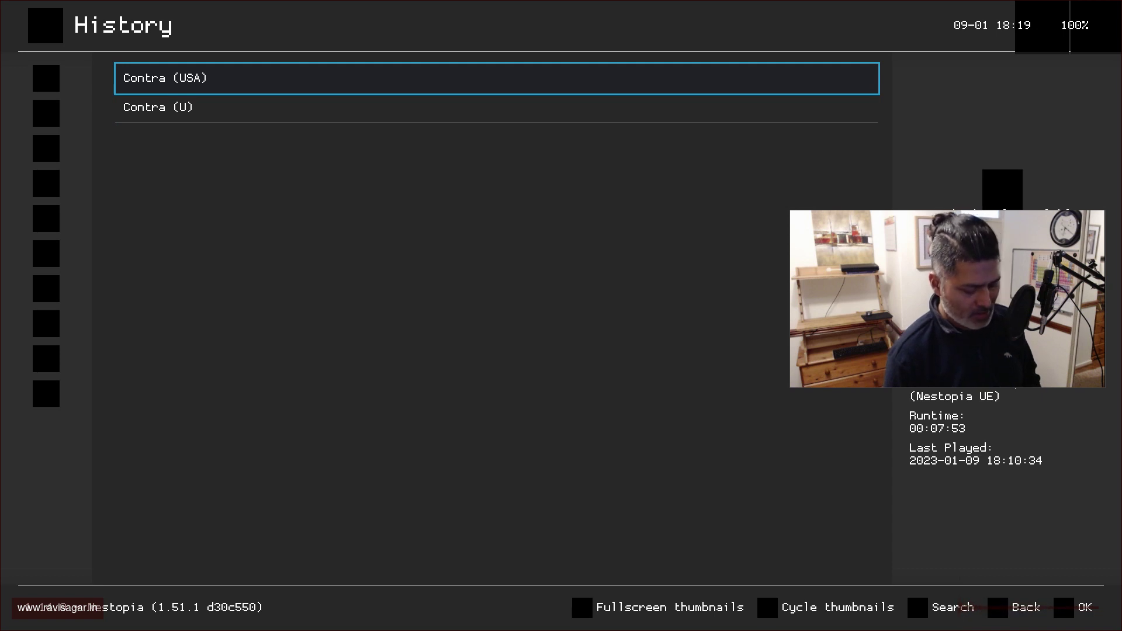
key("Return")
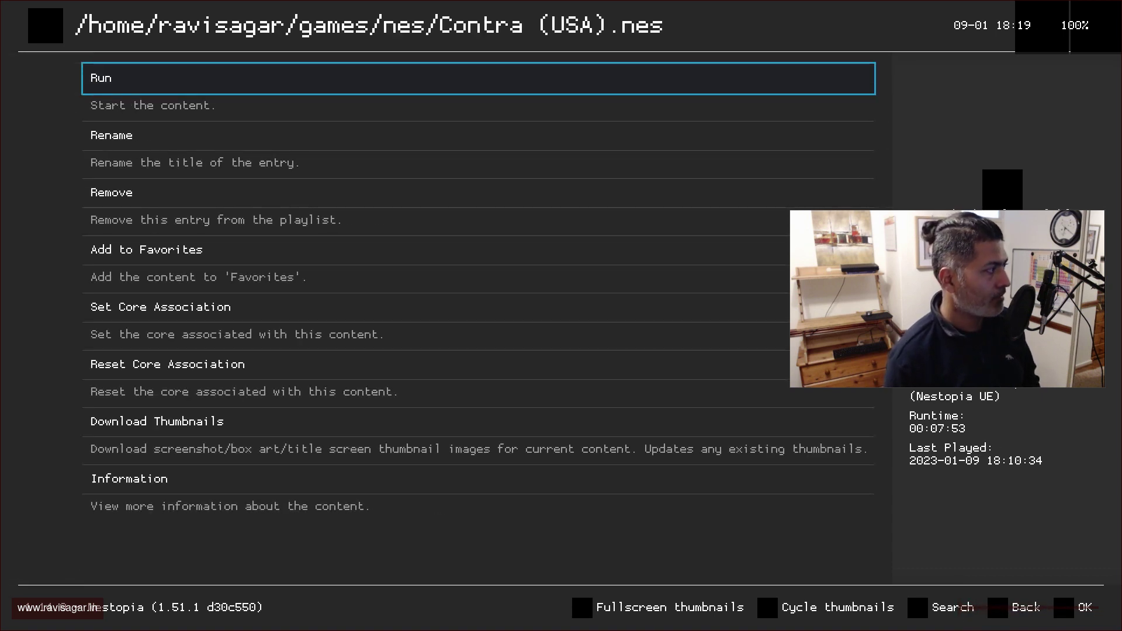
key("Return")
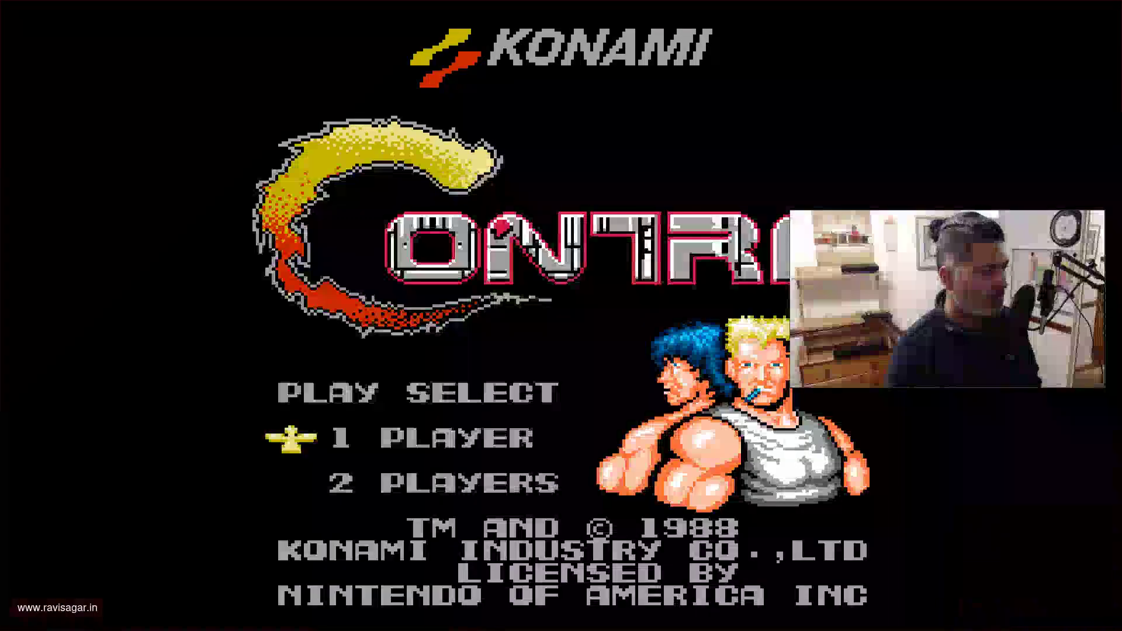
- Start a one-player game and run right into the jungle, jumping gaps and shooting
key("Return")
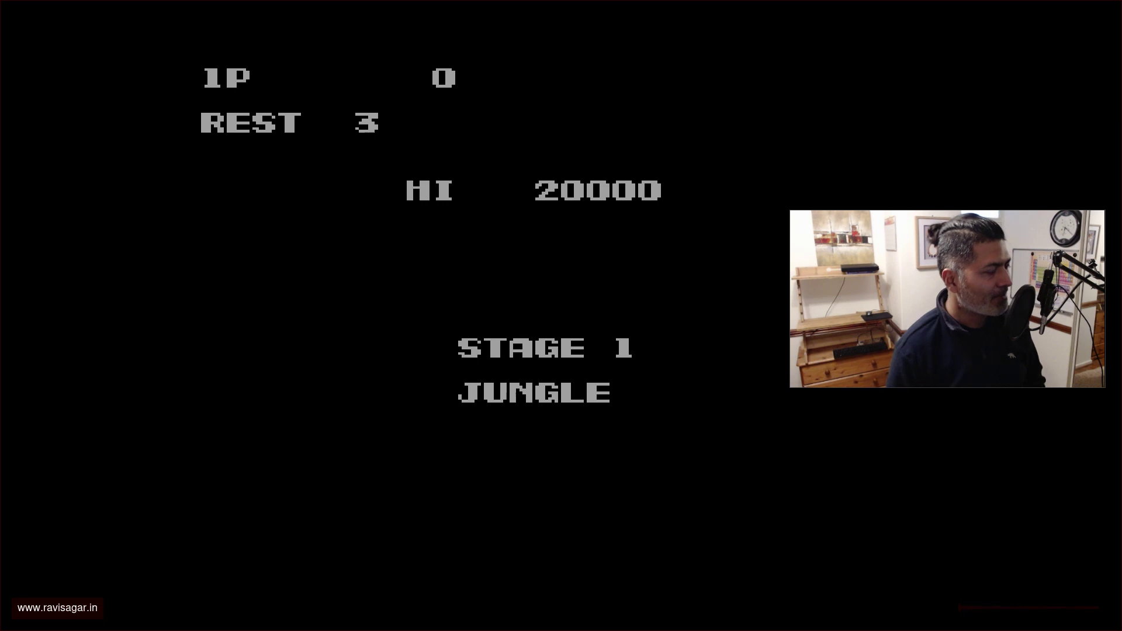
key("Right")
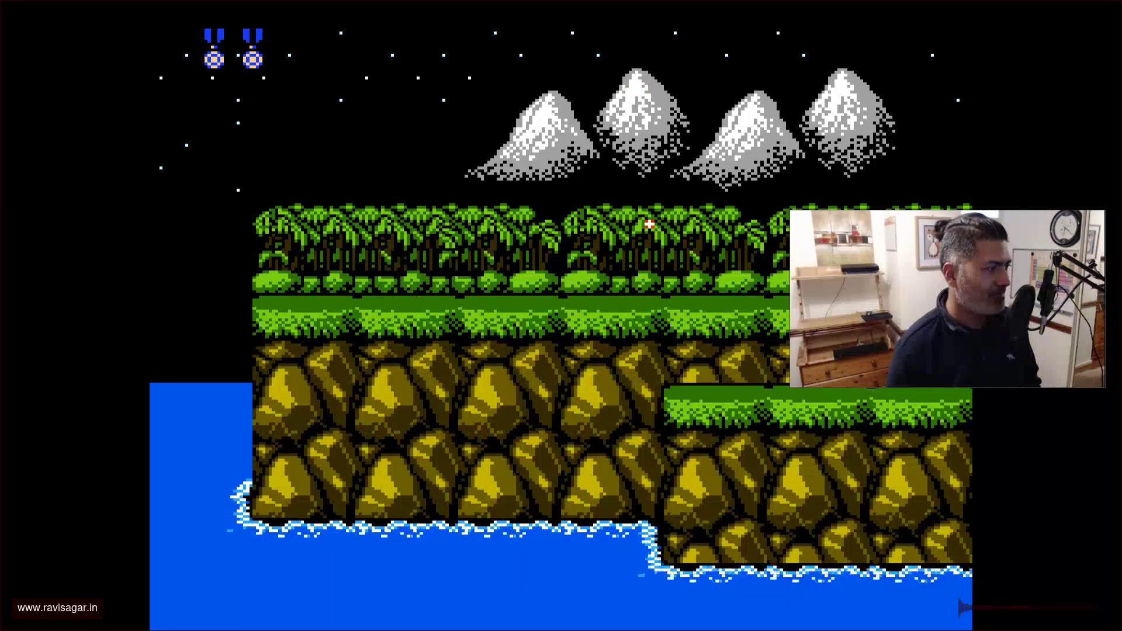
key("Right")
key("x")
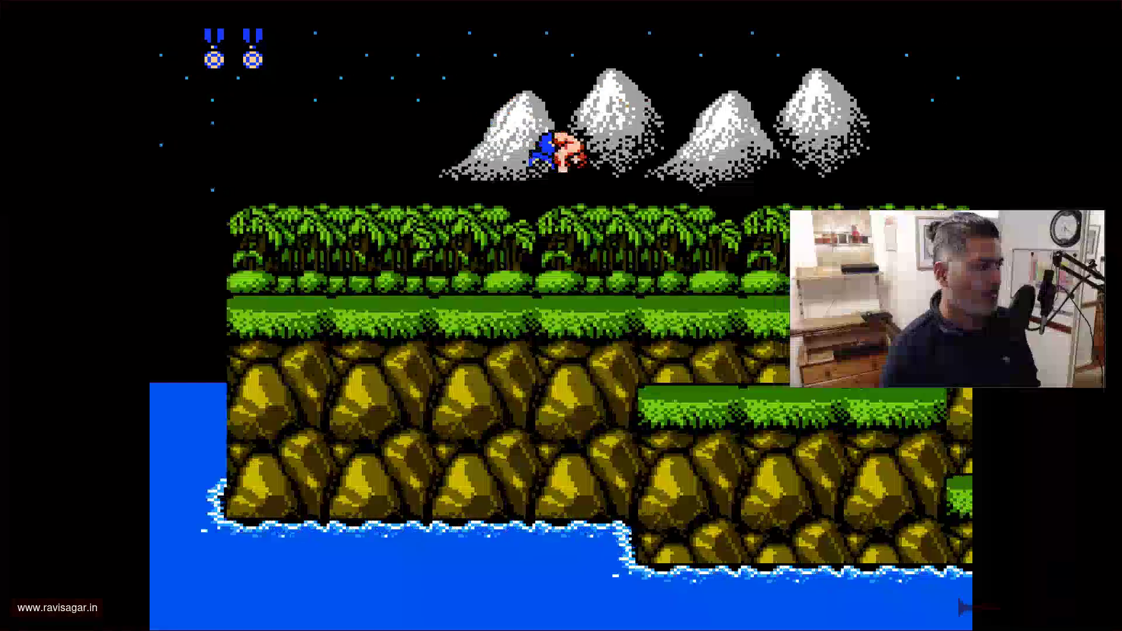
key("Right")
key("x")
key("z")
- Keep advancing right through Stage 1 with somersault jumps and gunfire at enemies
key("Right")
key("x")
key("z")
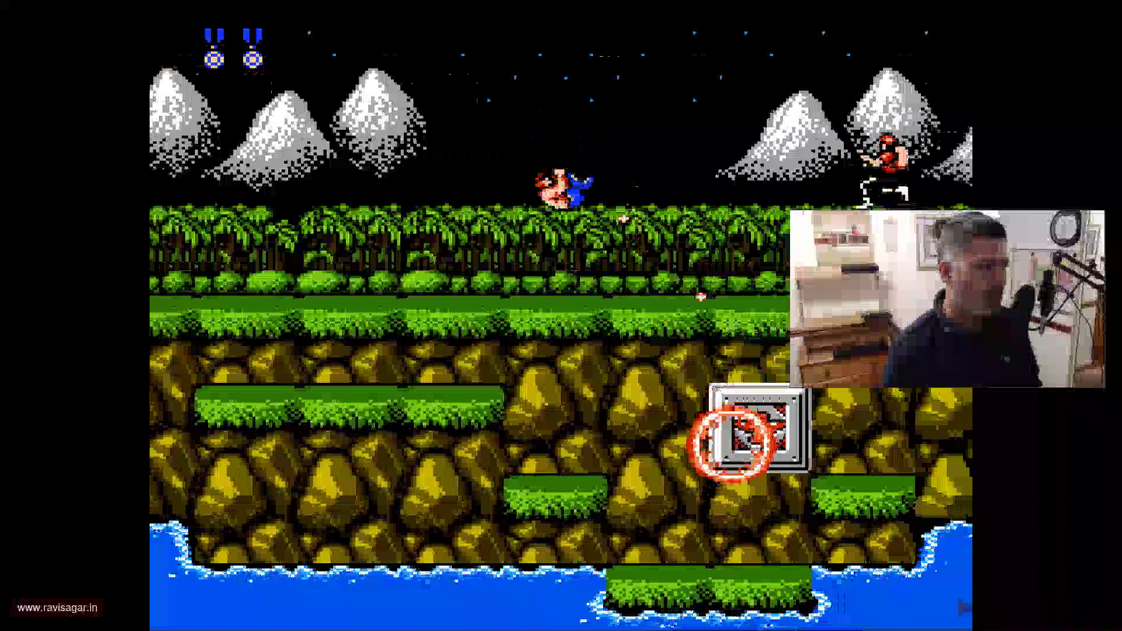
key("Right")
key("z")
key("x")
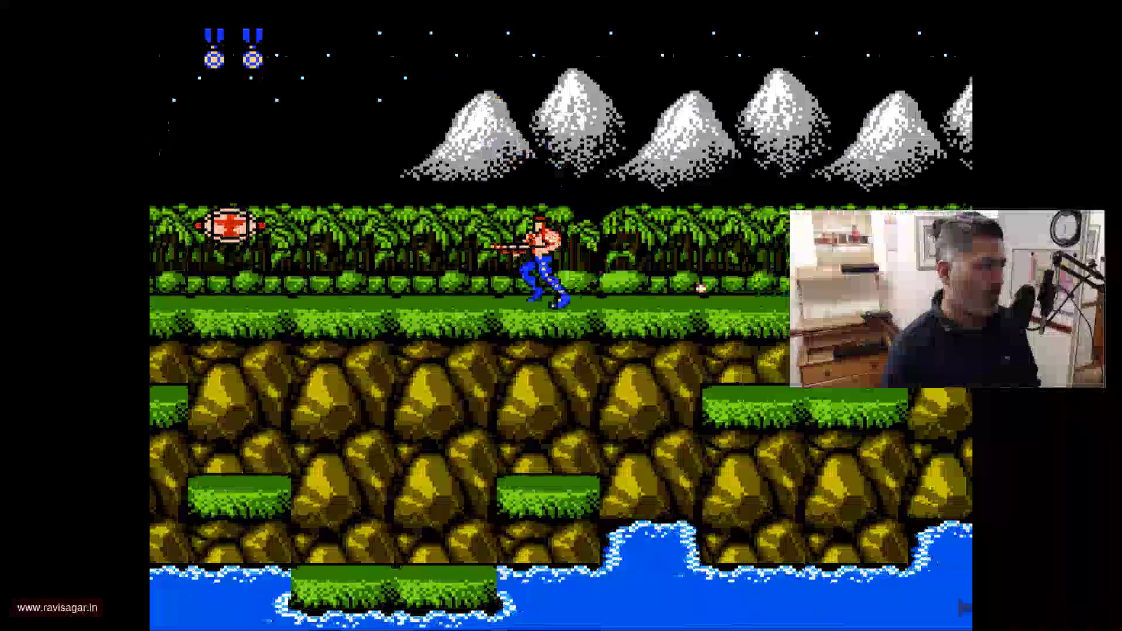
key("x")
key("Right")
key("x")
key("z")
key("Right")
key("x")
key("x")
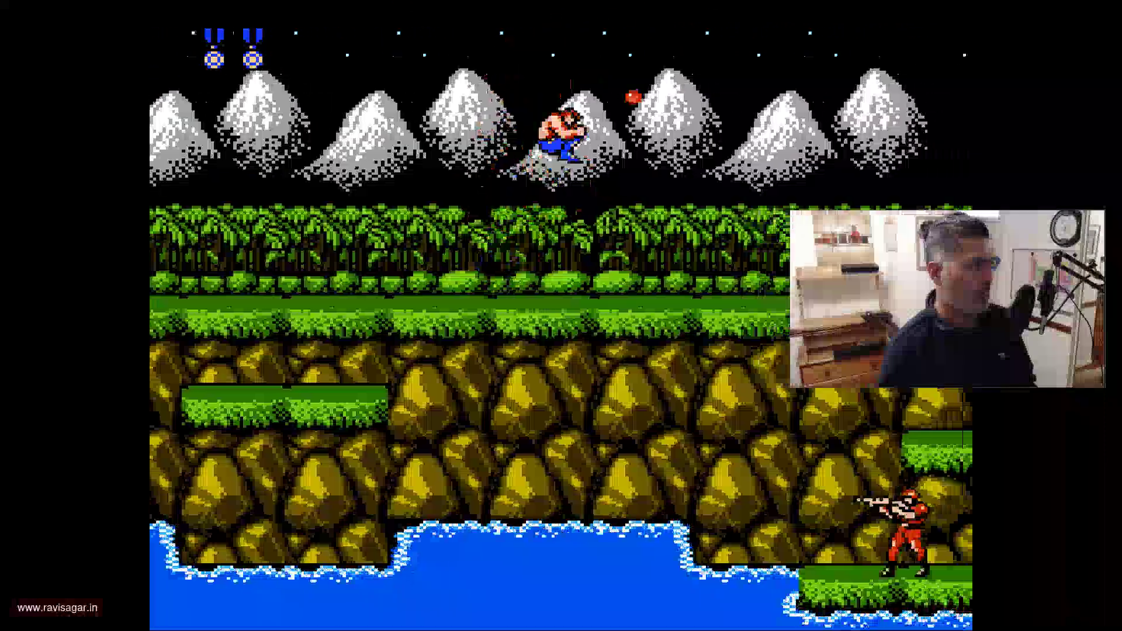
key("Right")
key("z")
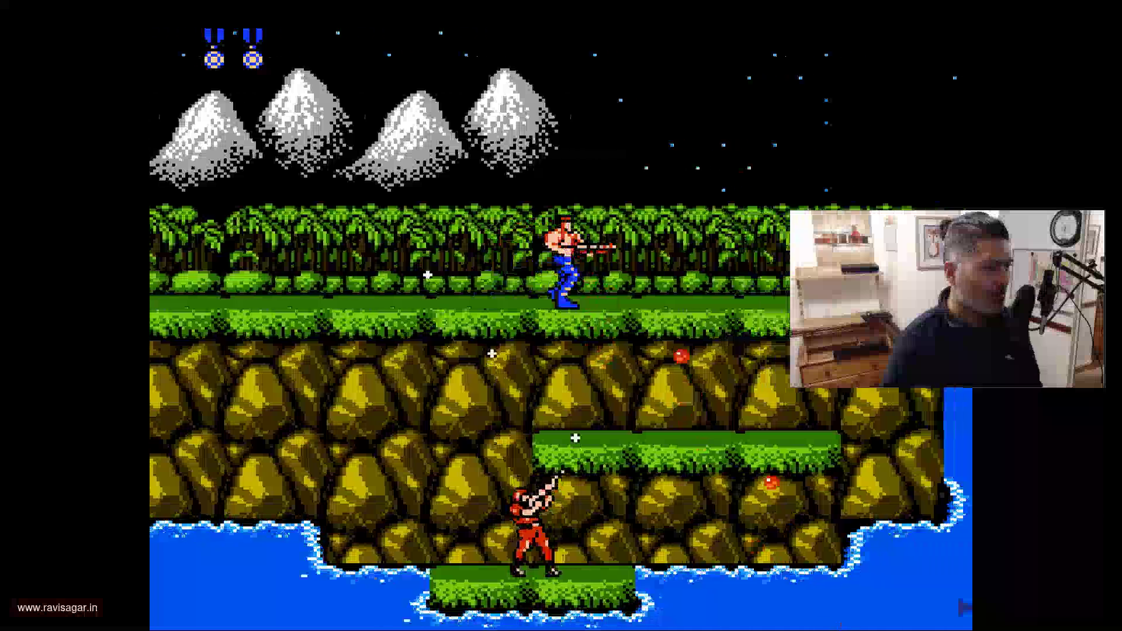